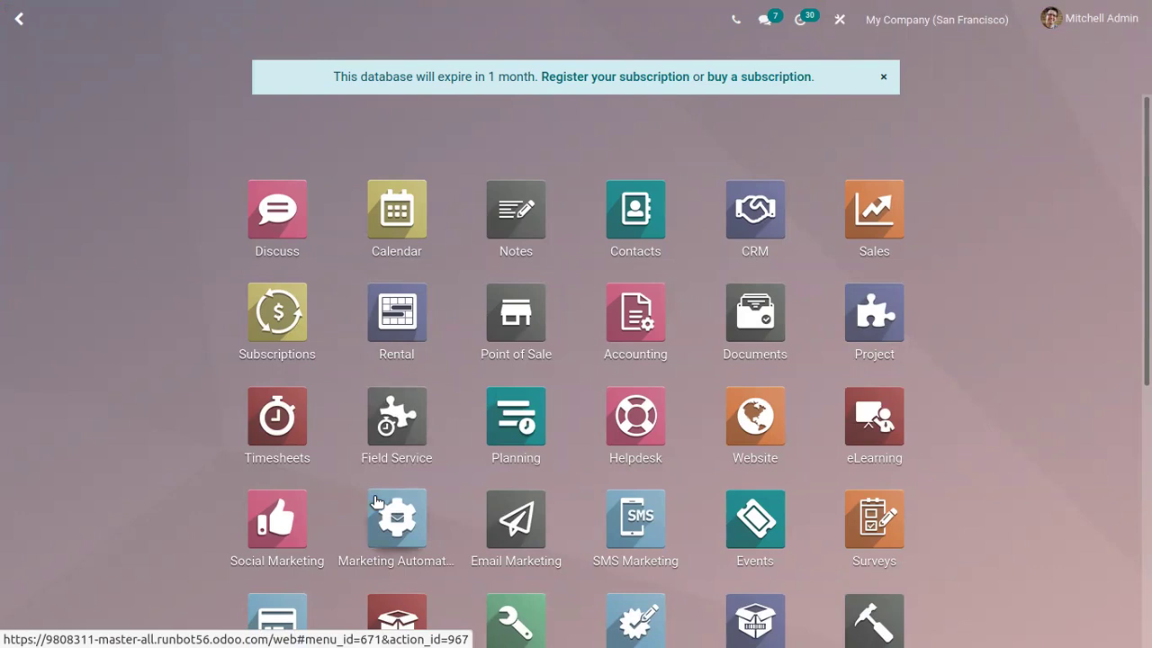
Open the ArmChair product from the Inventory app's product list
{"action": "scroll", "coordinate": [379, 496], "scroll_direction": "down", "scroll_amount": 4}
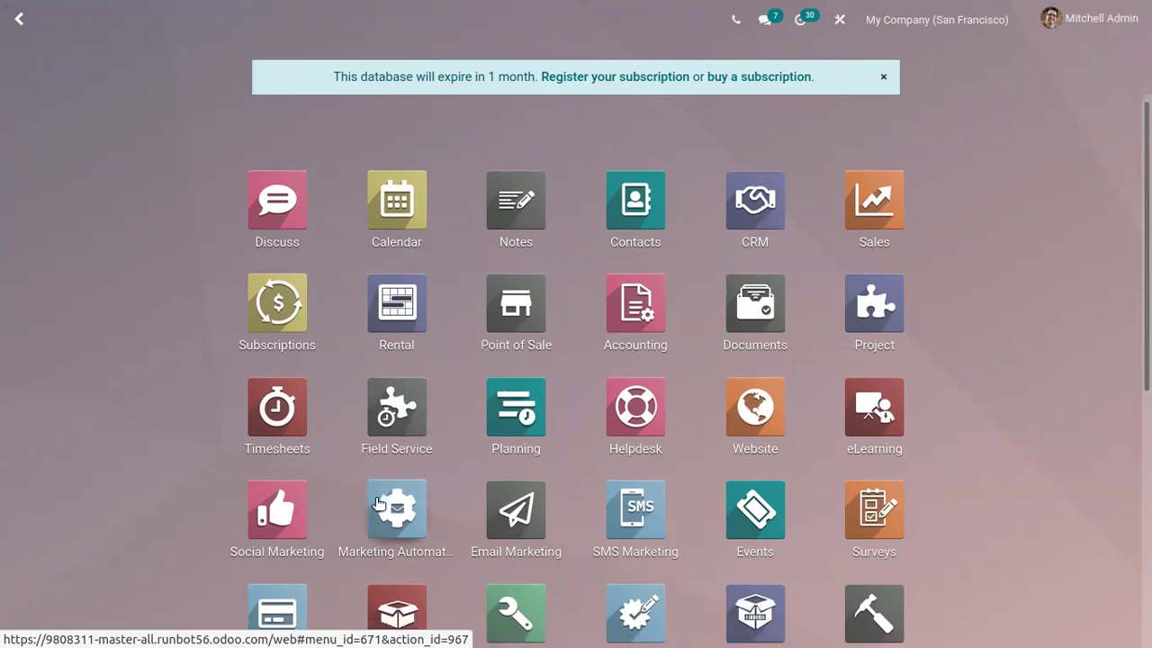
{"action": "scroll", "coordinate": [348, 473], "scroll_direction": "up", "scroll_amount": 3}
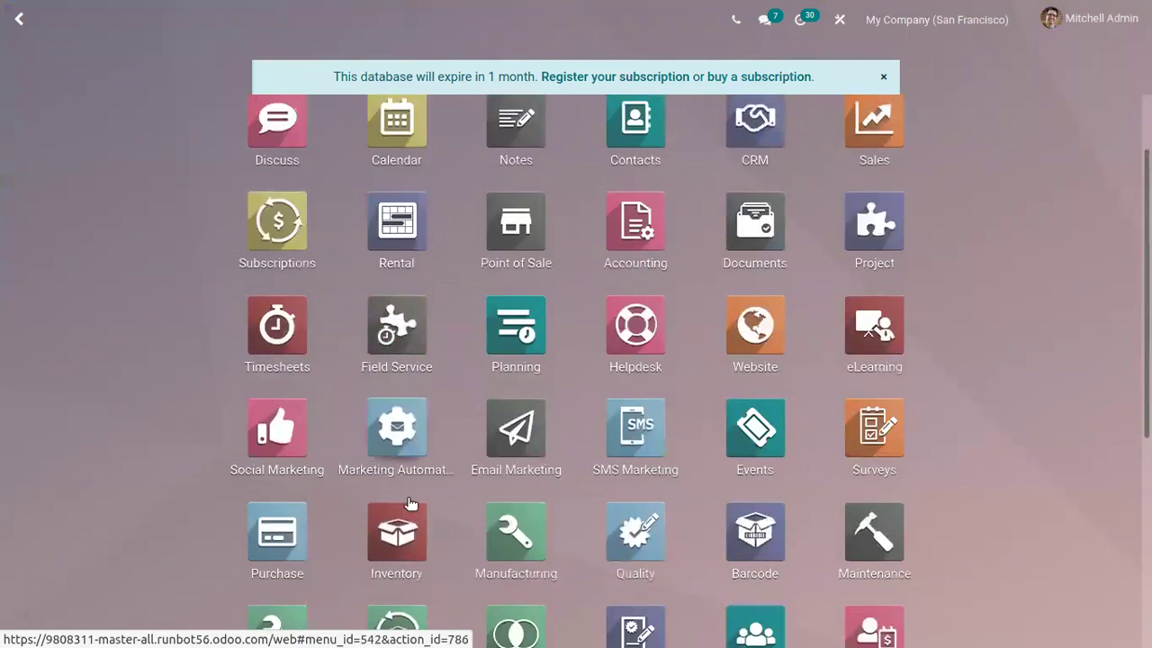
{"action": "left_click", "coordinate": [397, 510]}
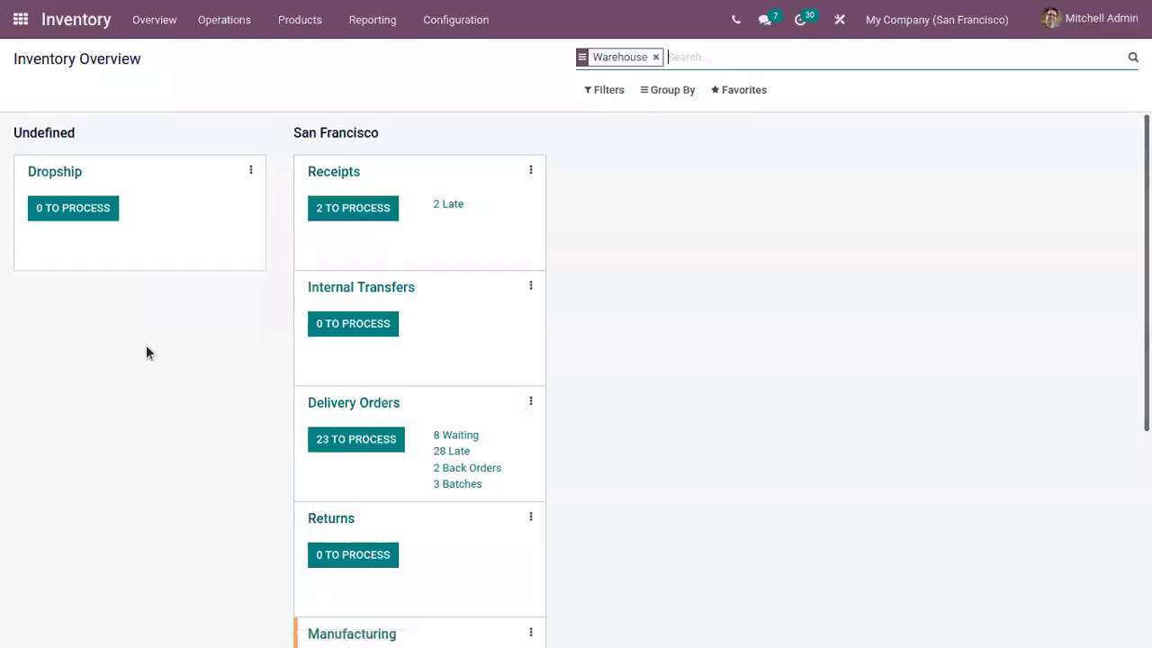
{"action": "left_click", "coordinate": [288, 16]}
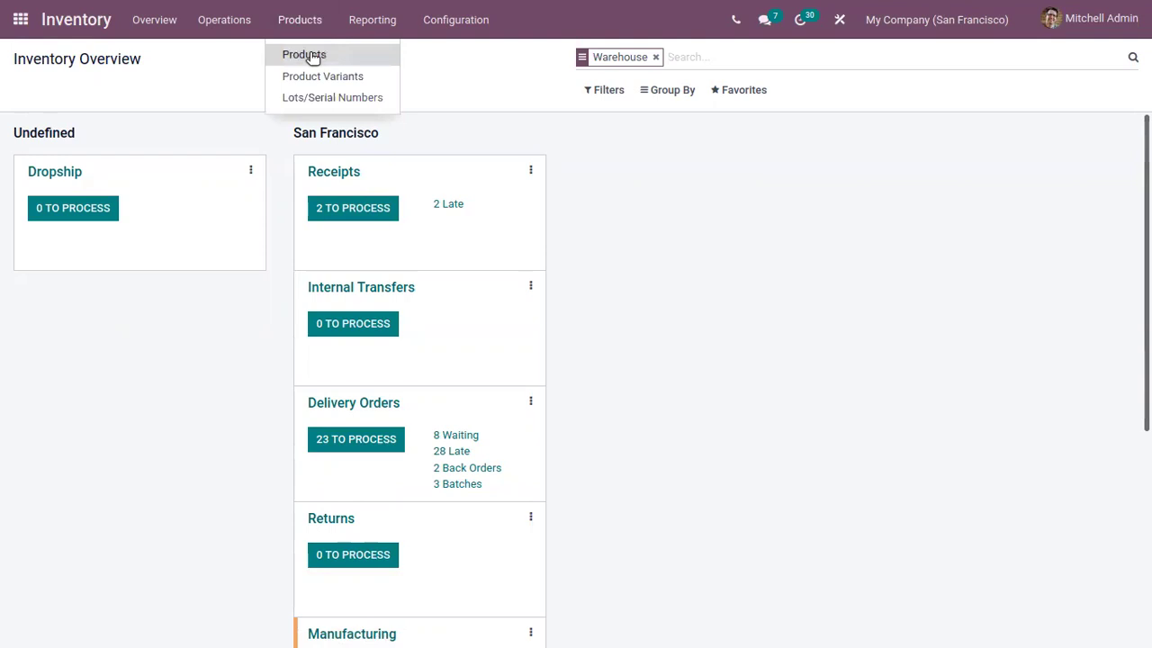
{"action": "left_click", "coordinate": [313, 51]}
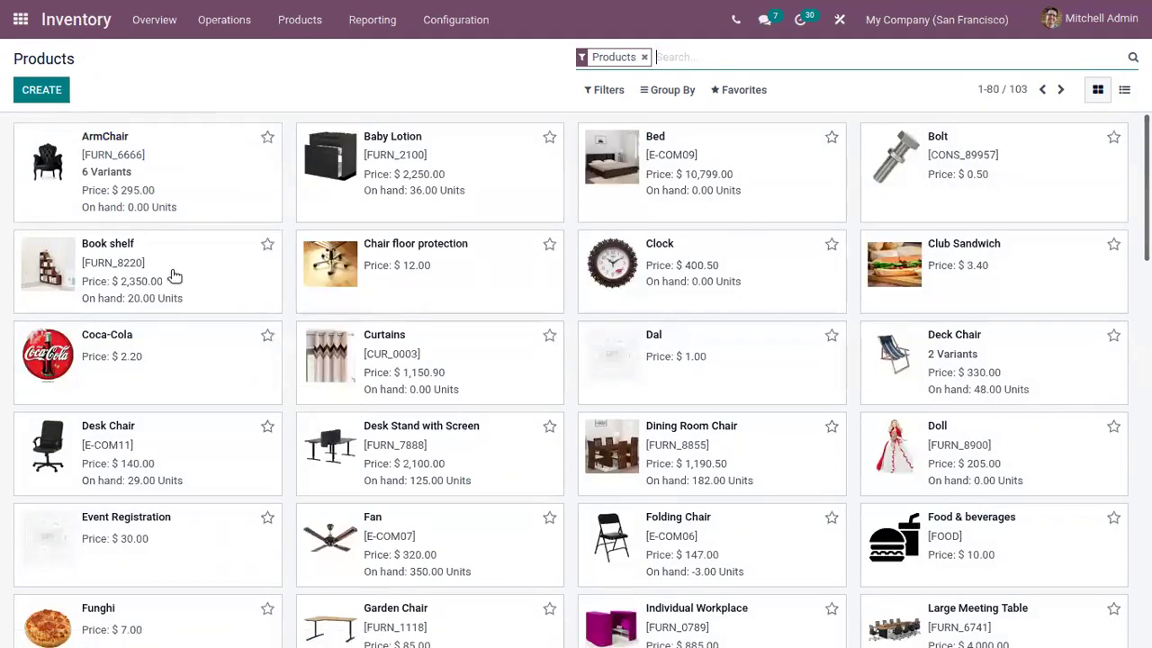
{"action": "left_click", "coordinate": [244, 181]}
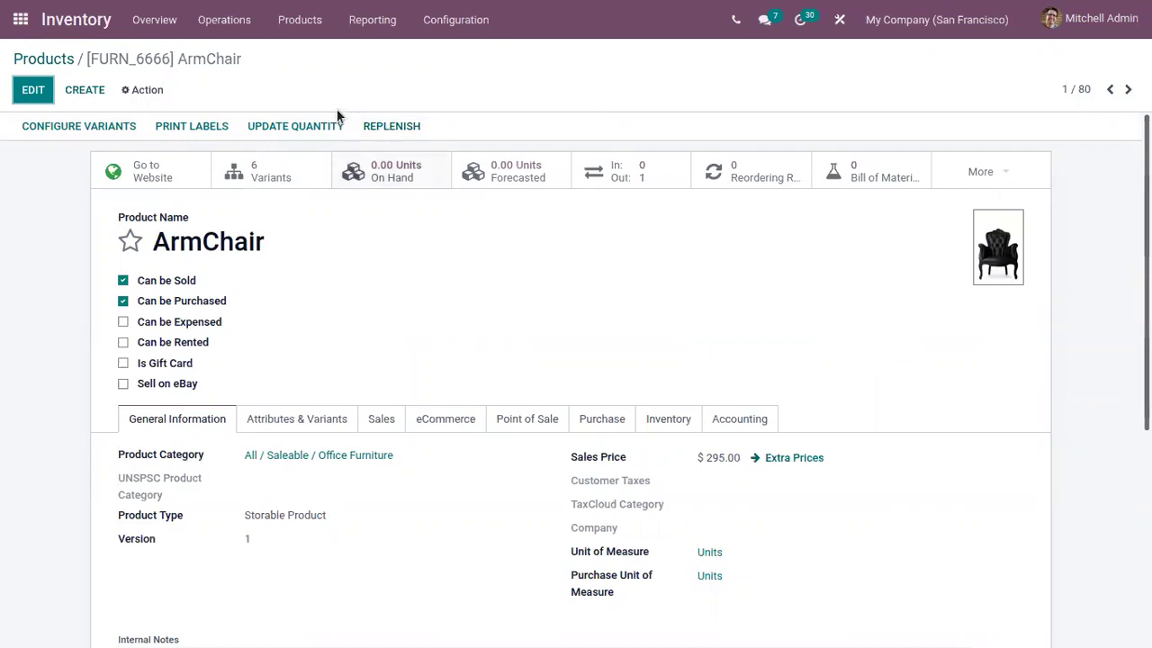
Start a replenishment for the ArmChair (Steel, Yellow) variant with a quantity of 4 units
{"action": "left_click", "coordinate": [385, 127]}
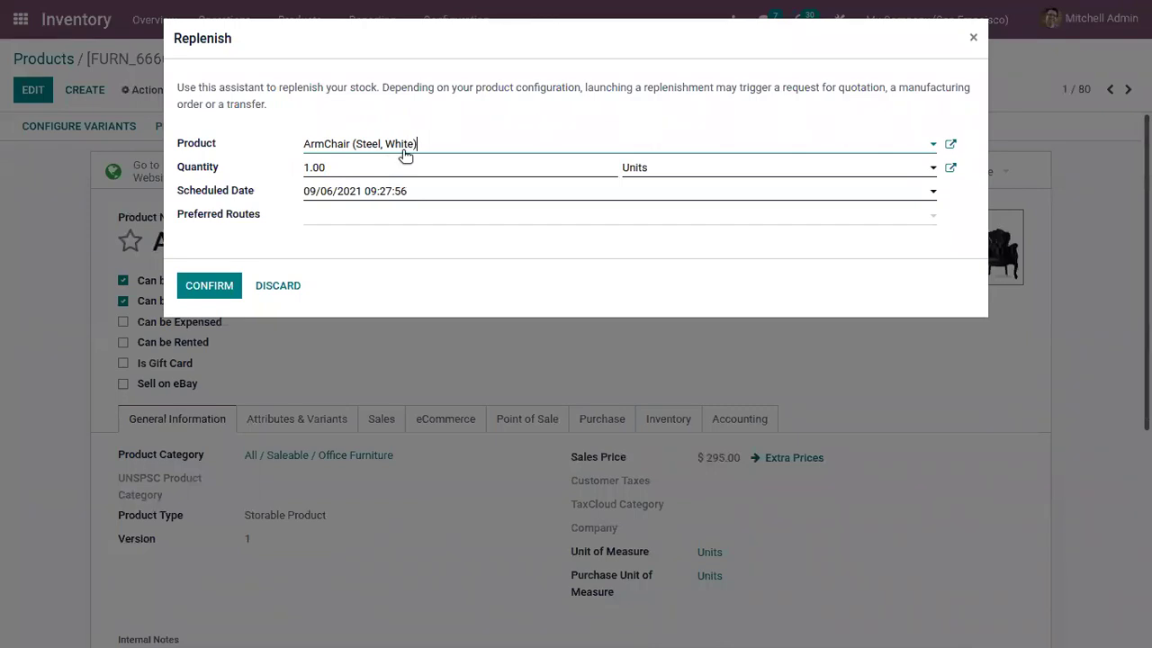
{"action": "left_click", "coordinate": [402, 151]}
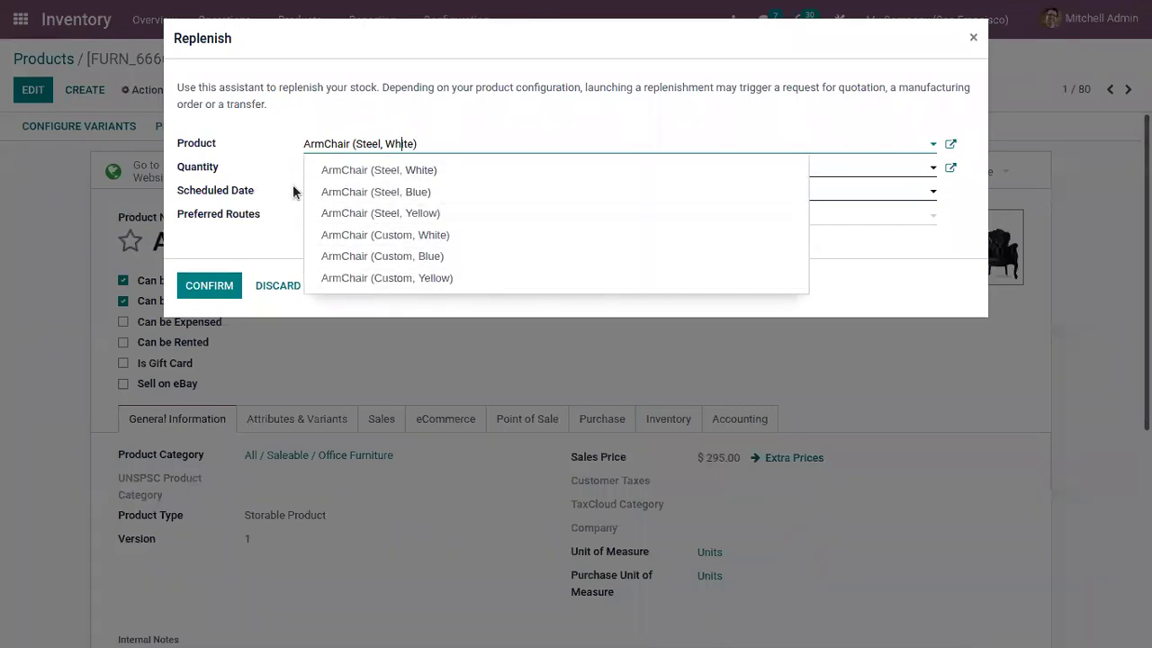
{"action": "left_click", "coordinate": [439, 212]}
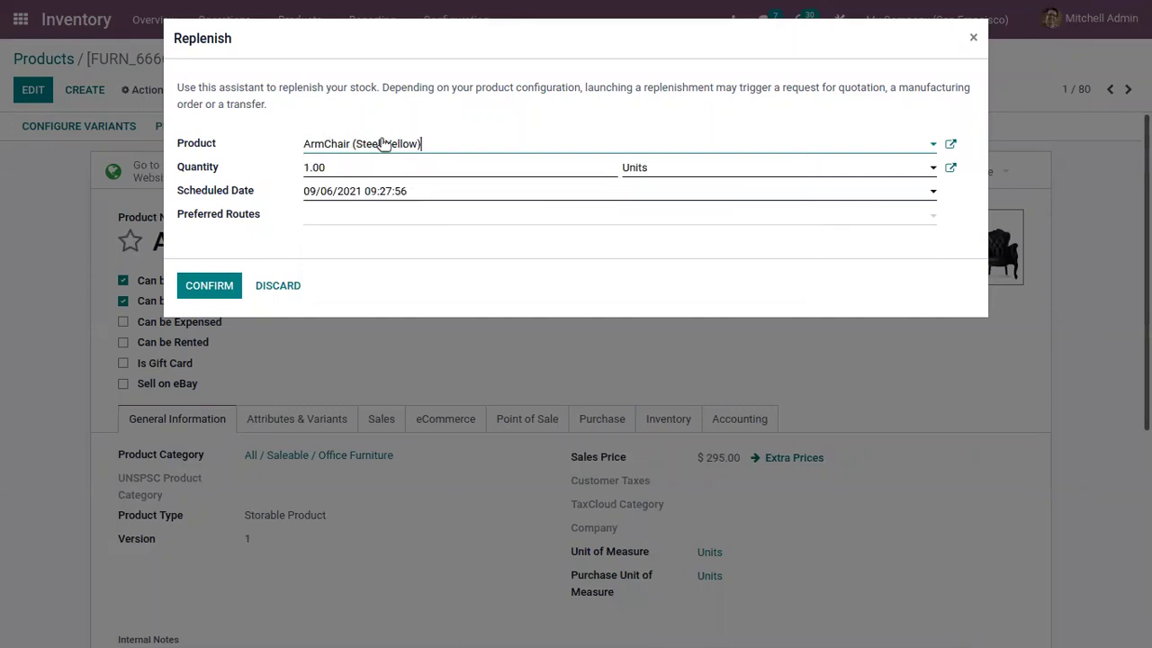
{"action": "left_click", "coordinate": [305, 163]}
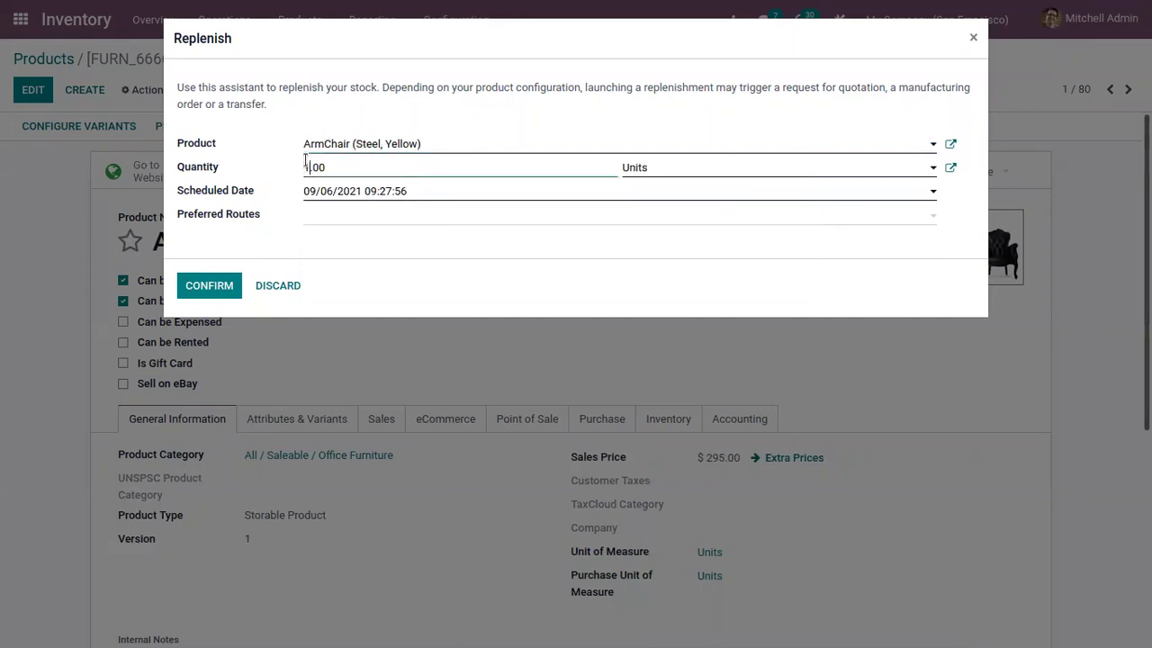
{"action": "key", "text": "BackSpace"}
{"action": "type", "text": "4"}
{"action": "left_click", "coordinate": [673, 169]}
{"action": "left_click", "coordinate": [414, 211]}
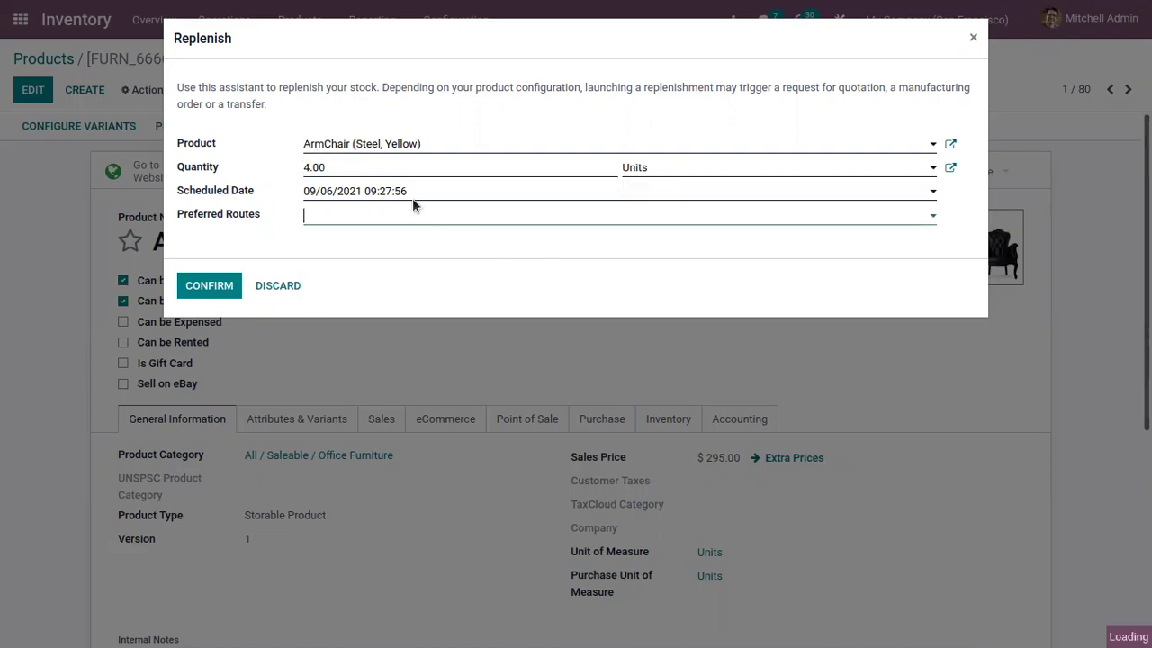
{"action": "left_click", "coordinate": [315, 190]}
{"action": "left_click", "coordinate": [275, 204]}
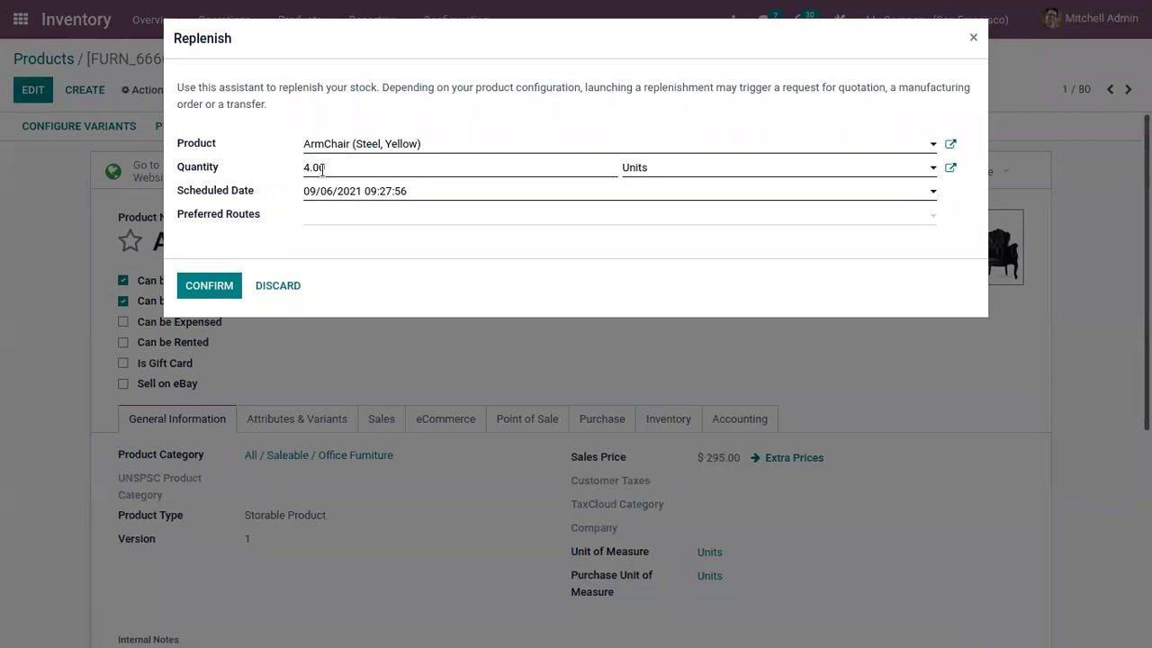
Add Buy and Manufacture as the preferred routes and confirm the replenishment
{"action": "left_click", "coordinate": [341, 217]}
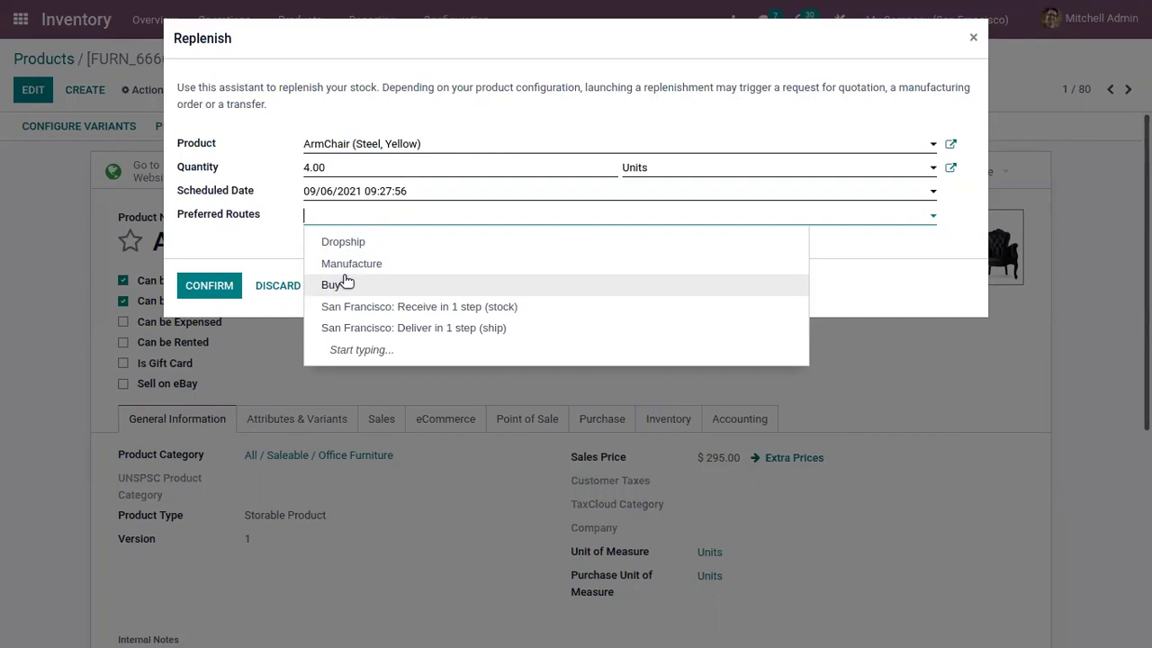
{"action": "left_click", "coordinate": [346, 283]}
{"action": "left_click", "coordinate": [364, 220]}
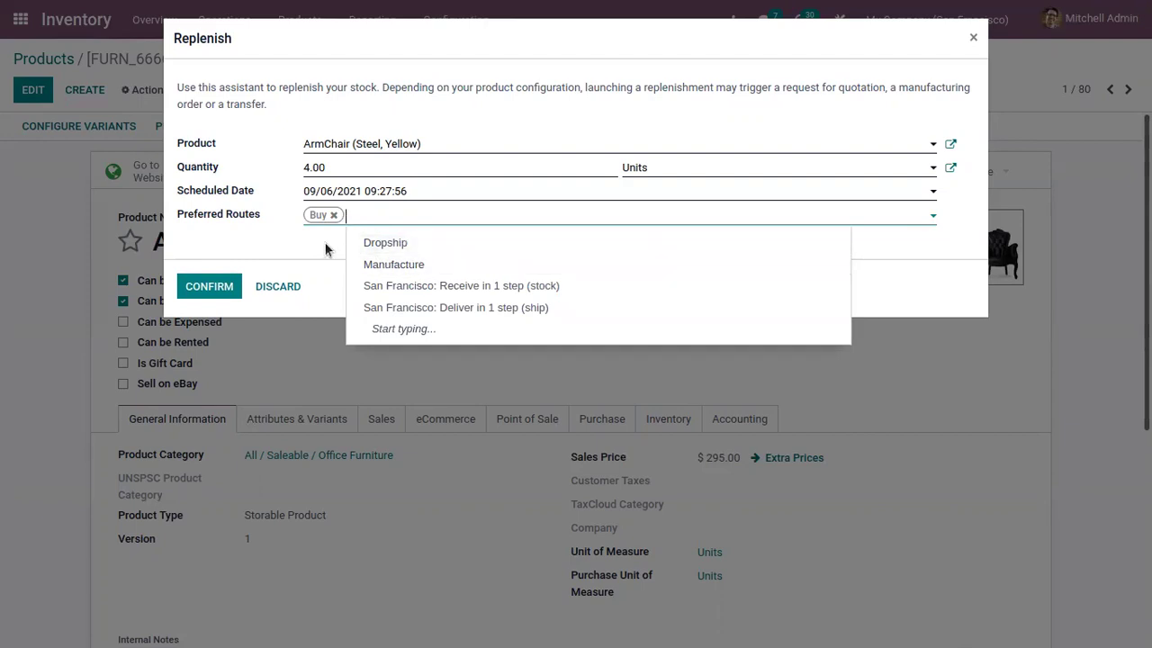
{"action": "left_click", "coordinate": [432, 264]}
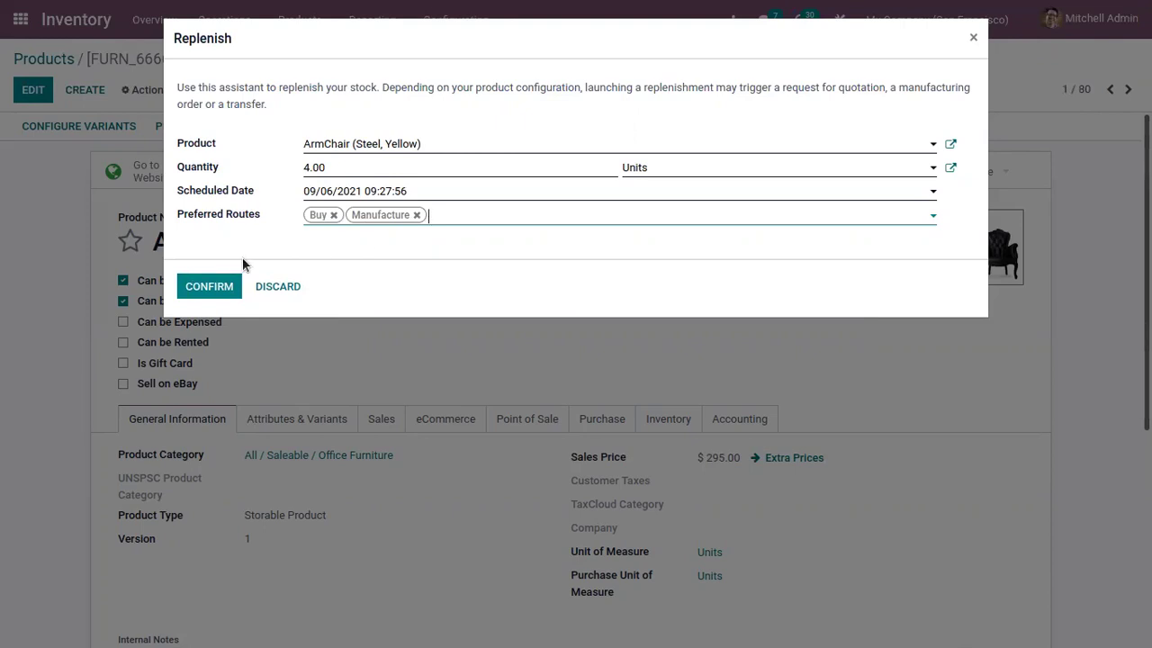
{"action": "left_click", "coordinate": [233, 291]}
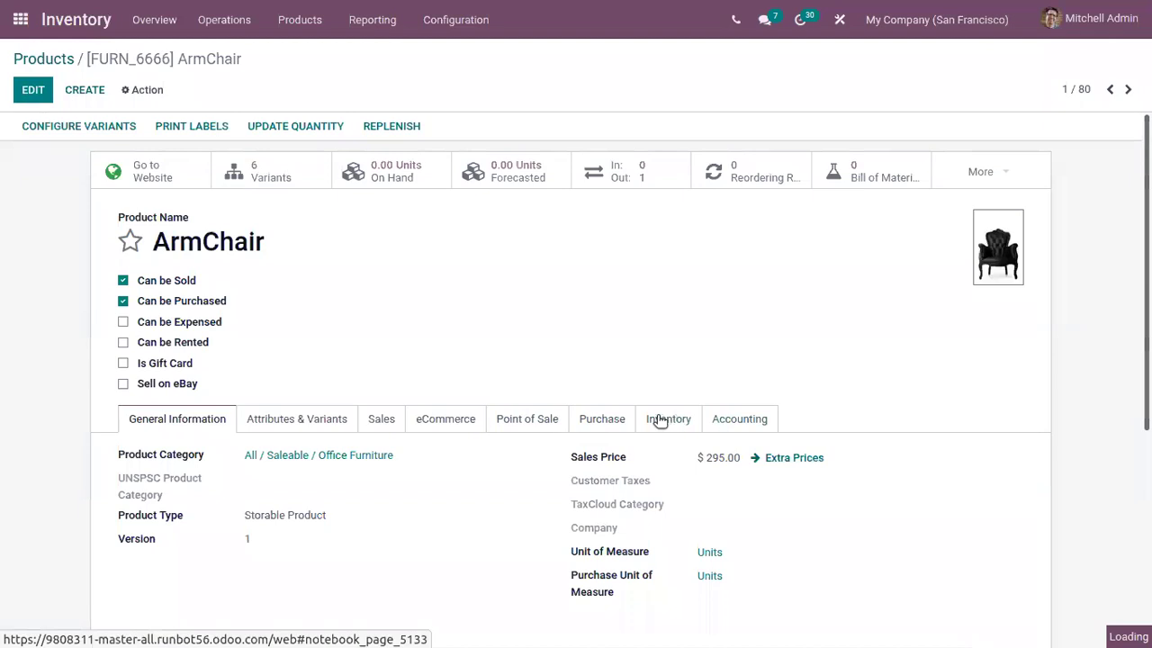
Enable the Manufacture route in the ArmChair's inventory settings alongside Buy and save the product
{"action": "left_click", "coordinate": [661, 420]}
{"action": "scroll", "coordinate": [282, 457], "scroll_direction": "down", "scroll_amount": 3}
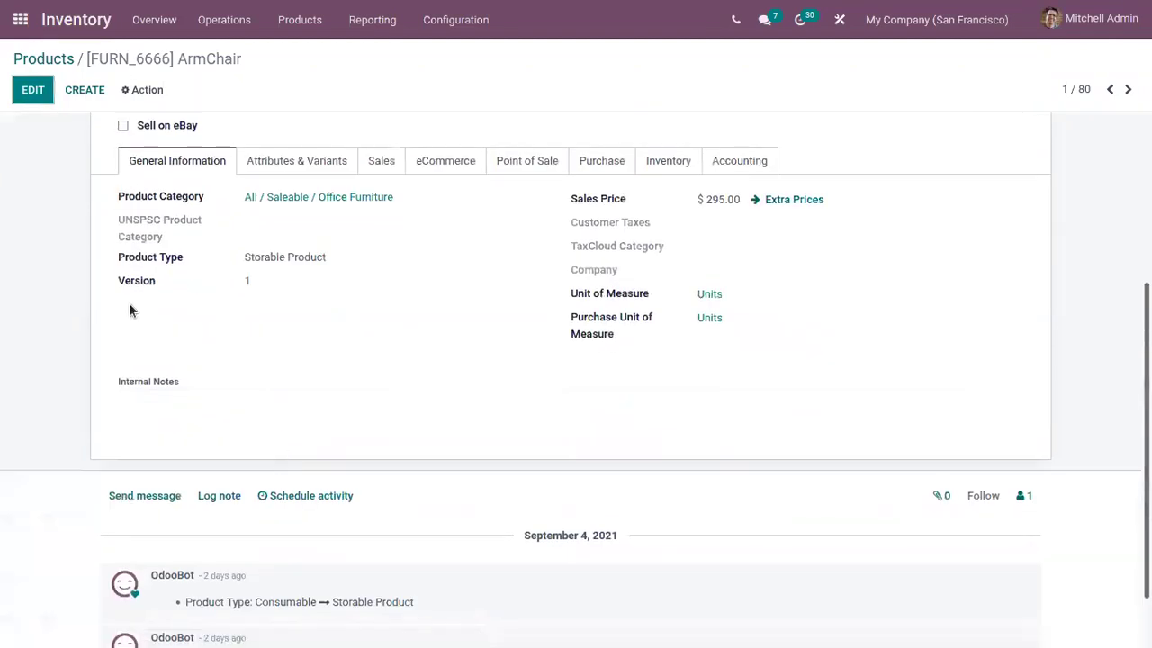
{"action": "left_click", "coordinate": [37, 91]}
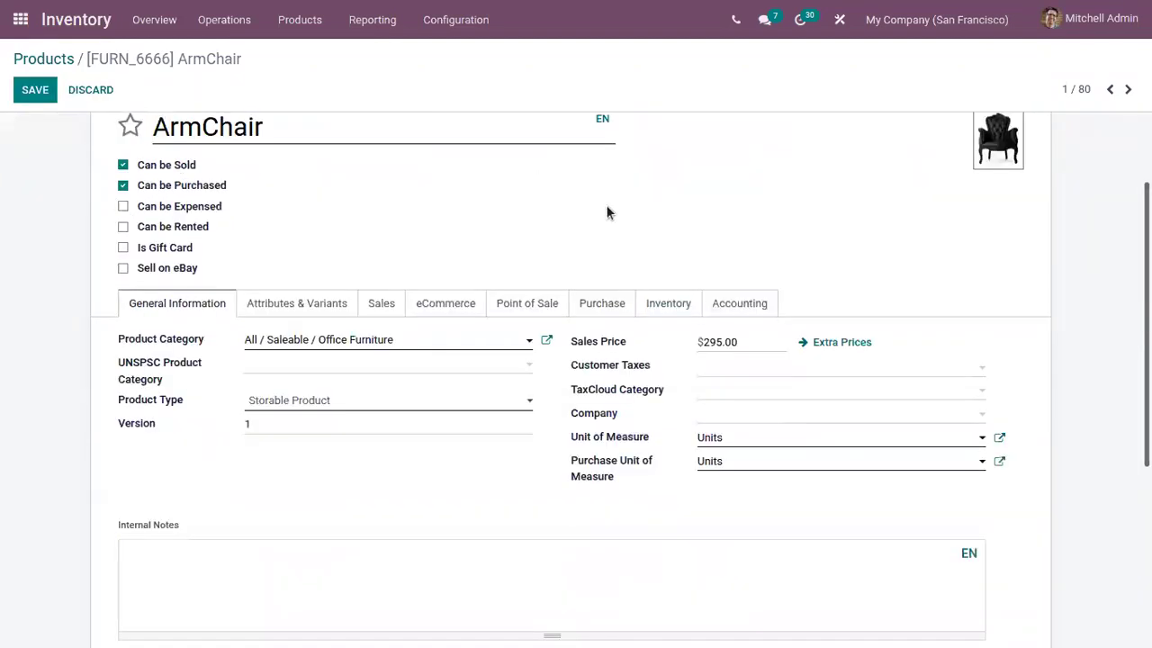
{"action": "left_click", "coordinate": [668, 306]}
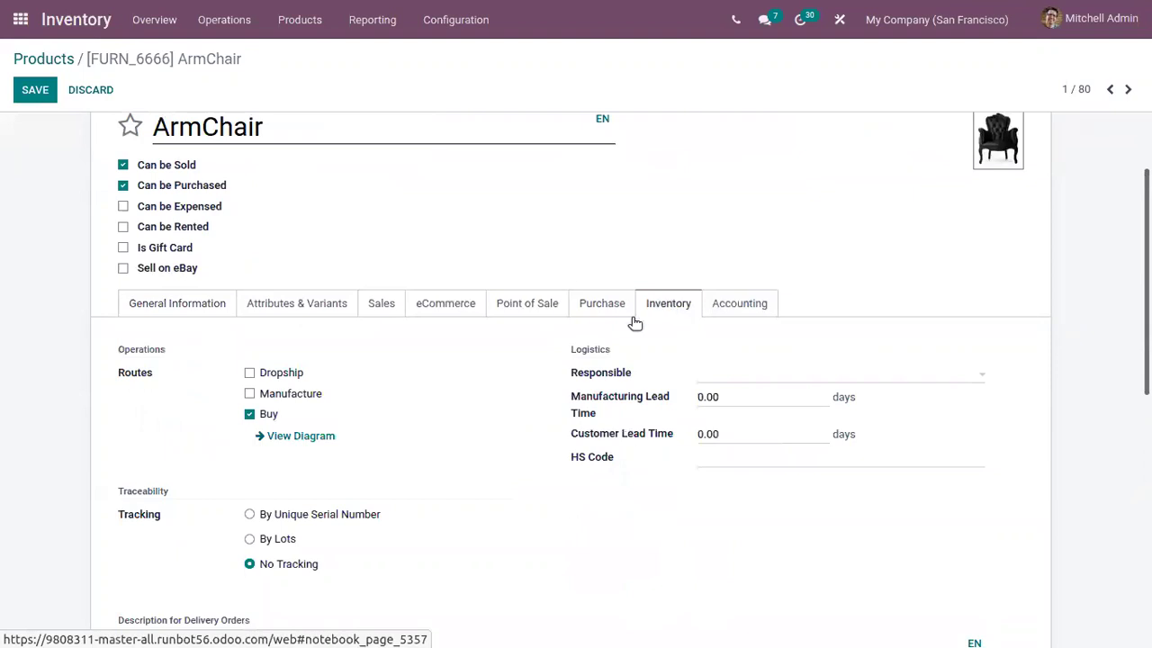
{"action": "left_click", "coordinate": [288, 397]}
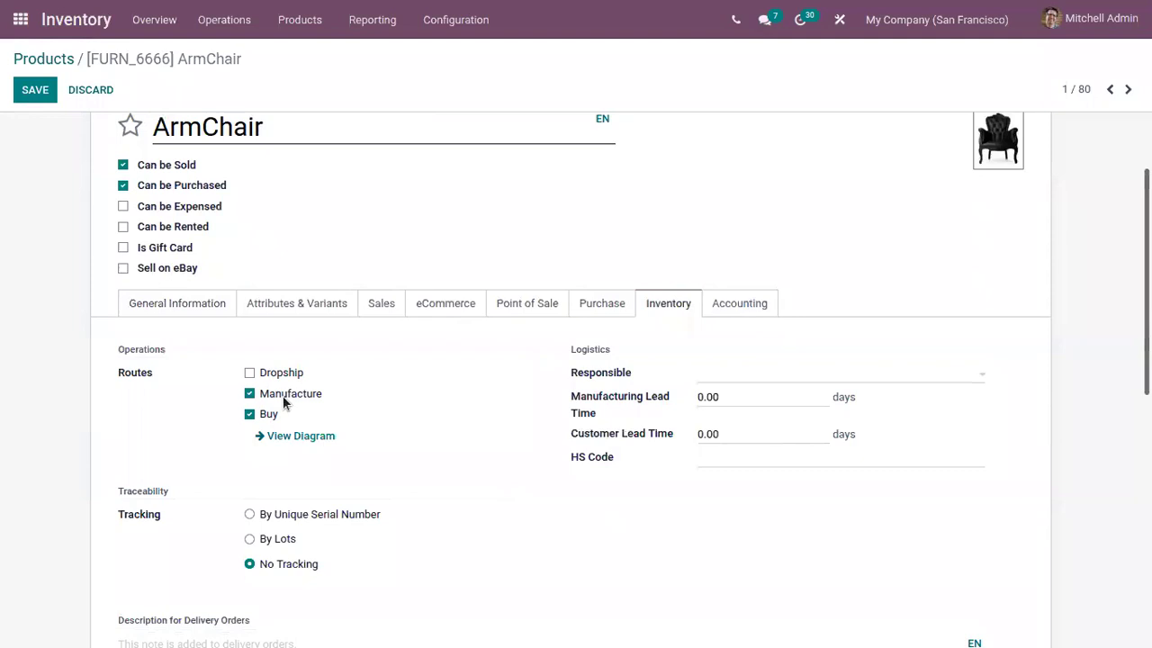
{"action": "left_click", "coordinate": [279, 378]}
{"action": "left_click", "coordinate": [291, 376]}
{"action": "key", "text": "alt+s"}
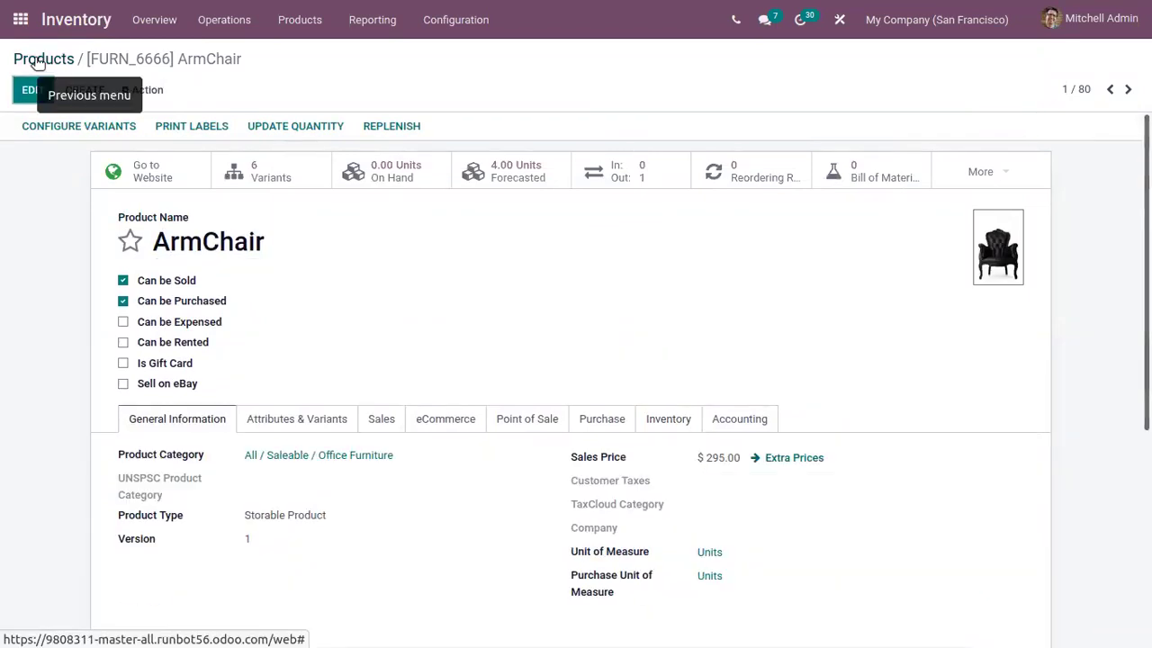
View the Replenishment list under inventory operations and the configured Reordering Rules list
{"action": "left_click", "coordinate": [38, 61]}
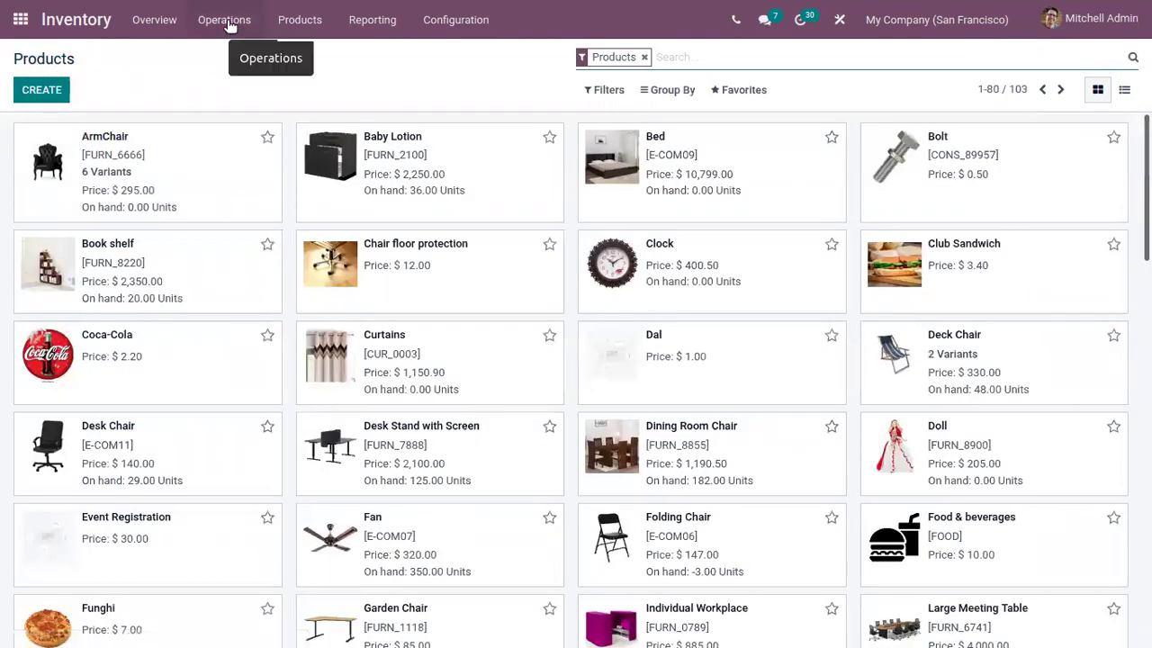
{"action": "left_click", "coordinate": [226, 22]}
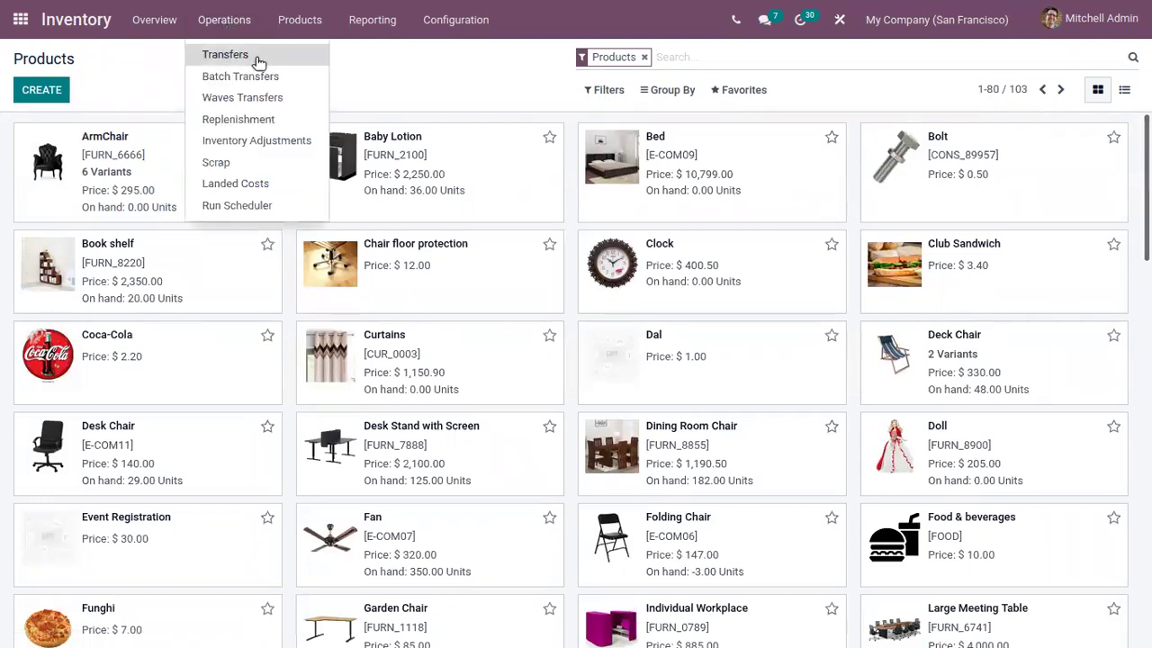
{"action": "left_click", "coordinate": [239, 119]}
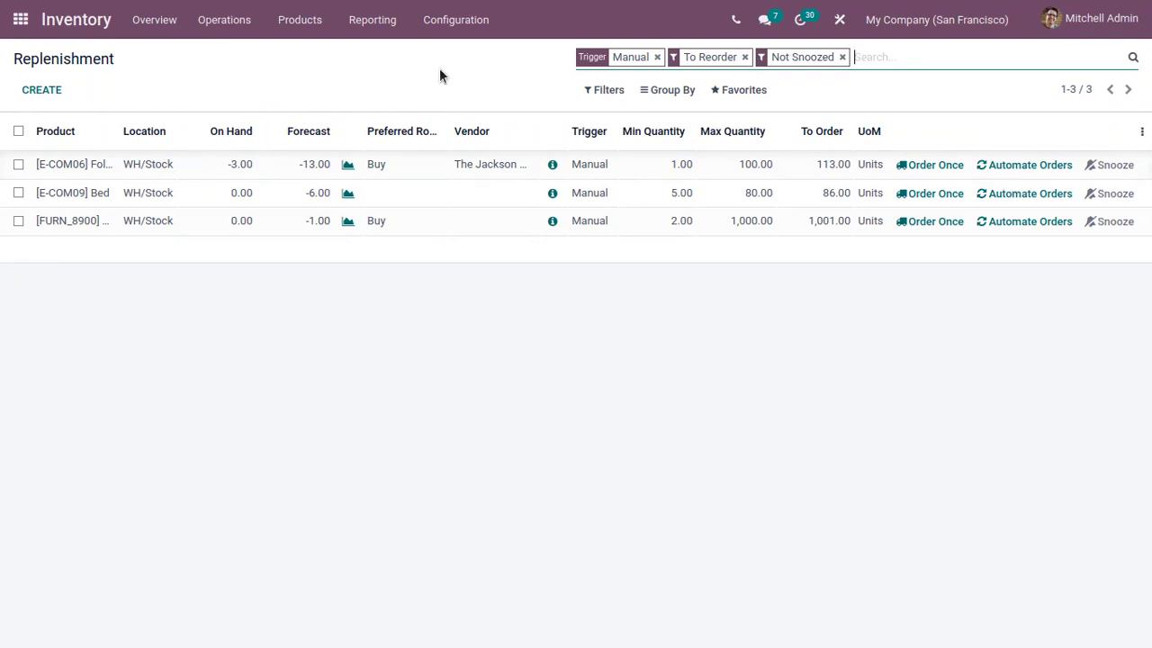
{"action": "left_click", "coordinate": [447, 19]}
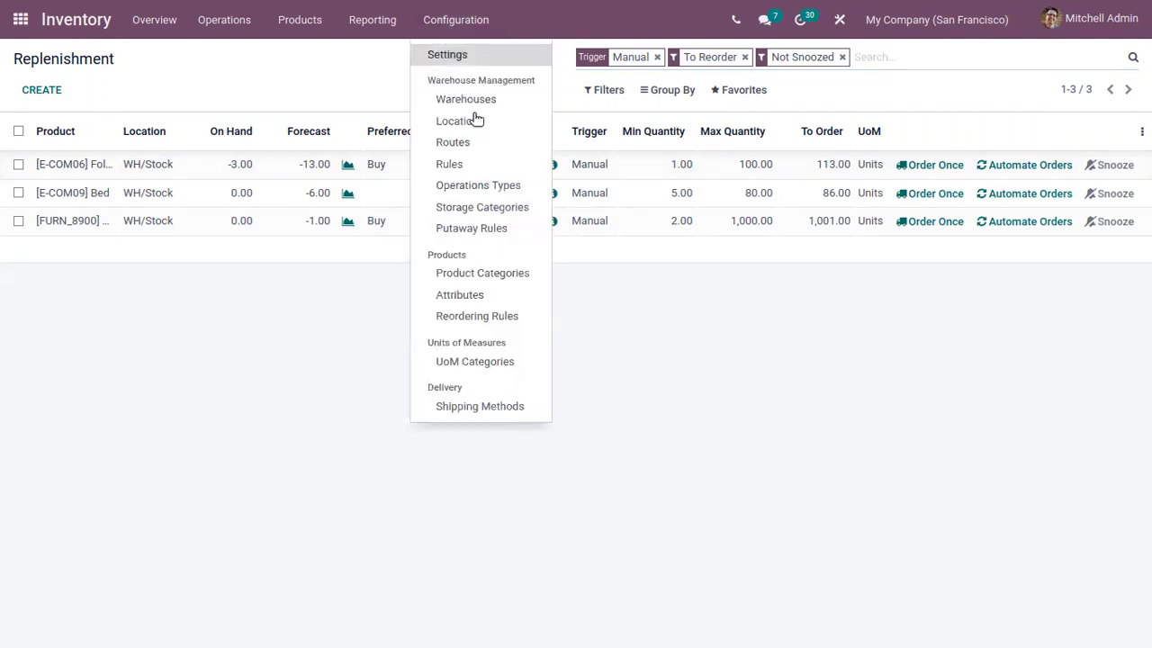
{"action": "left_click", "coordinate": [505, 315]}
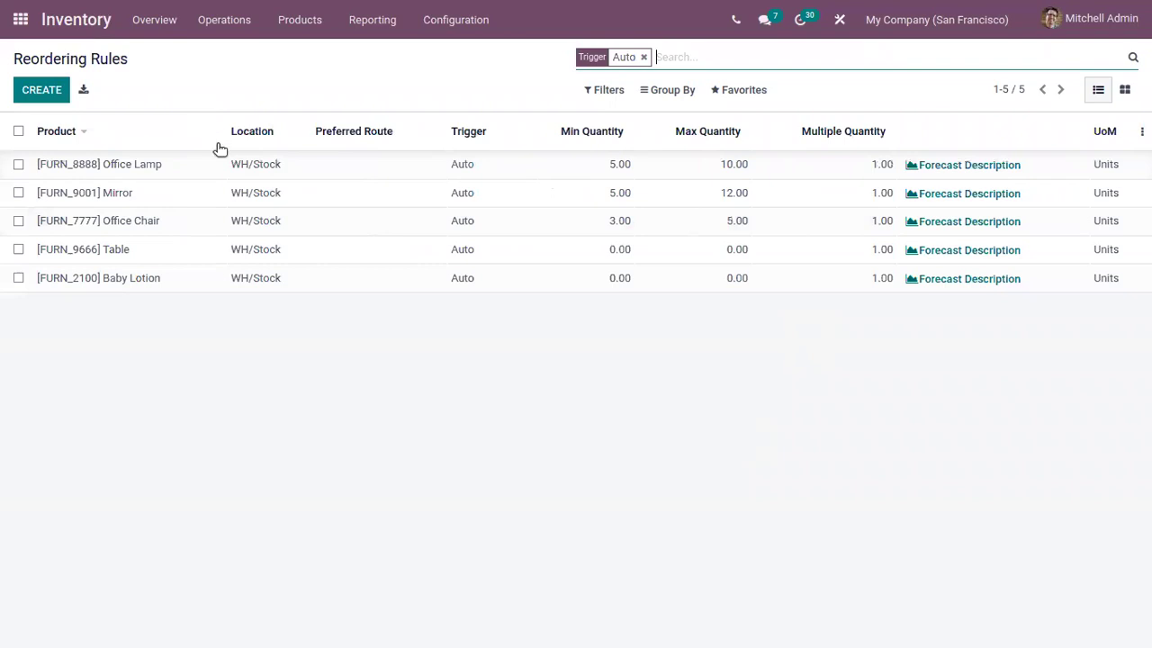
Open the reordering rules that belong to the ArmChair product
{"action": "left_click", "coordinate": [295, 19]}
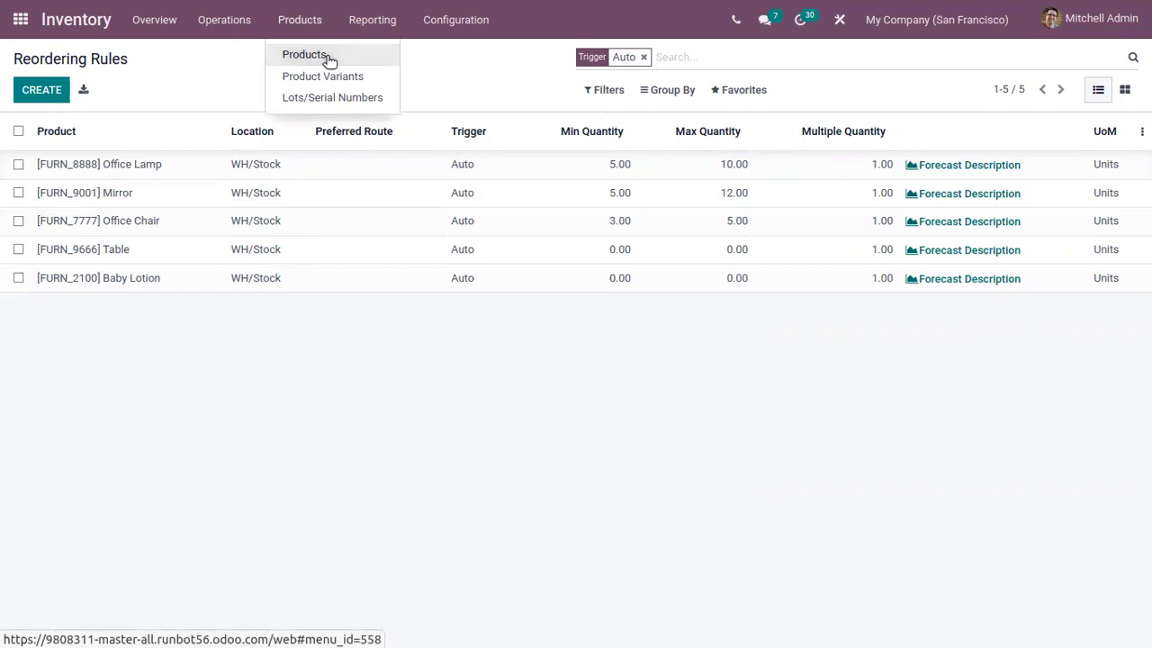
{"action": "left_click", "coordinate": [328, 57]}
{"action": "left_click", "coordinate": [201, 190]}
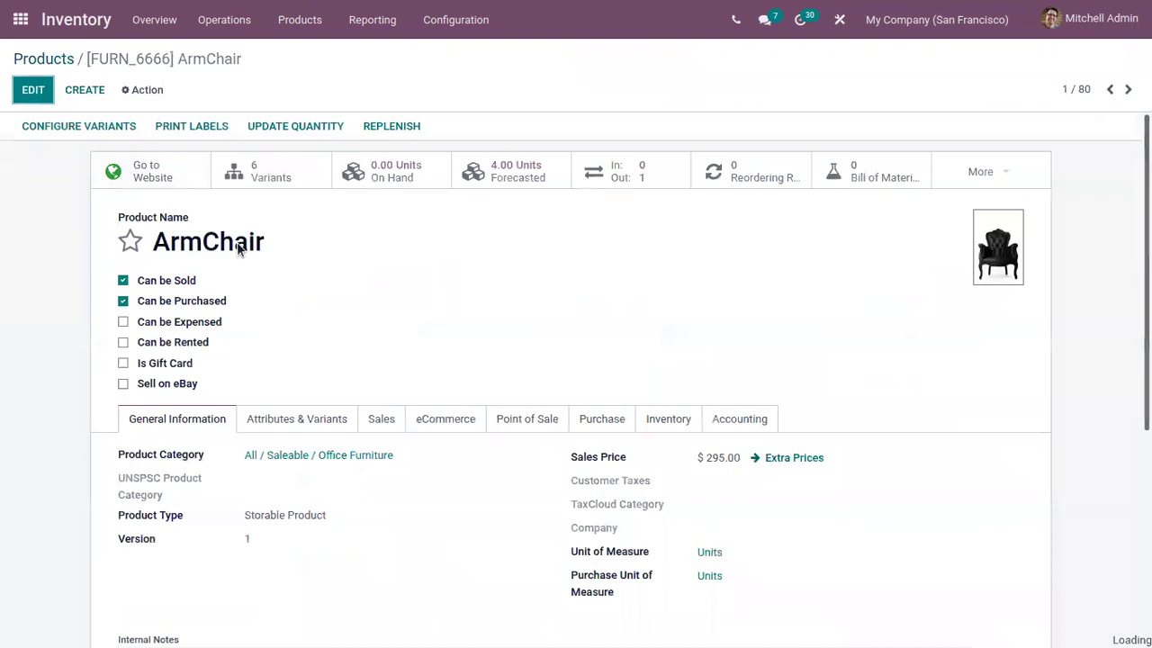
{"action": "left_click", "coordinate": [765, 175]}
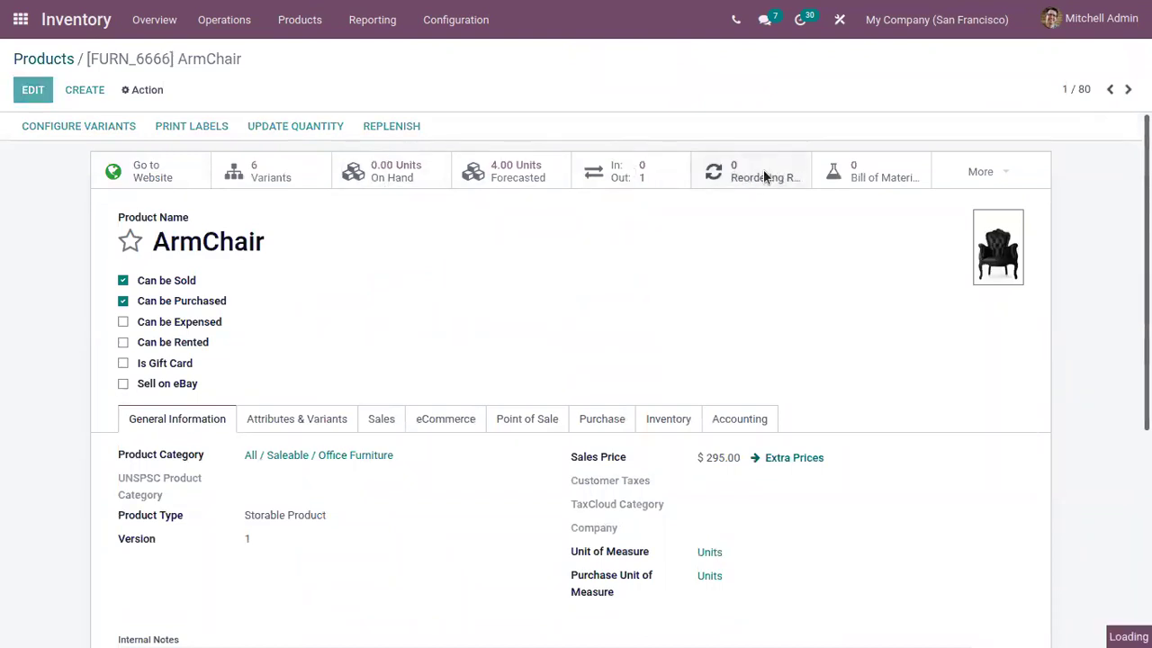
Create a reordering rule for ArmChair (Steel, White) with Buy as its preferred route
{"action": "left_click", "coordinate": [54, 94]}
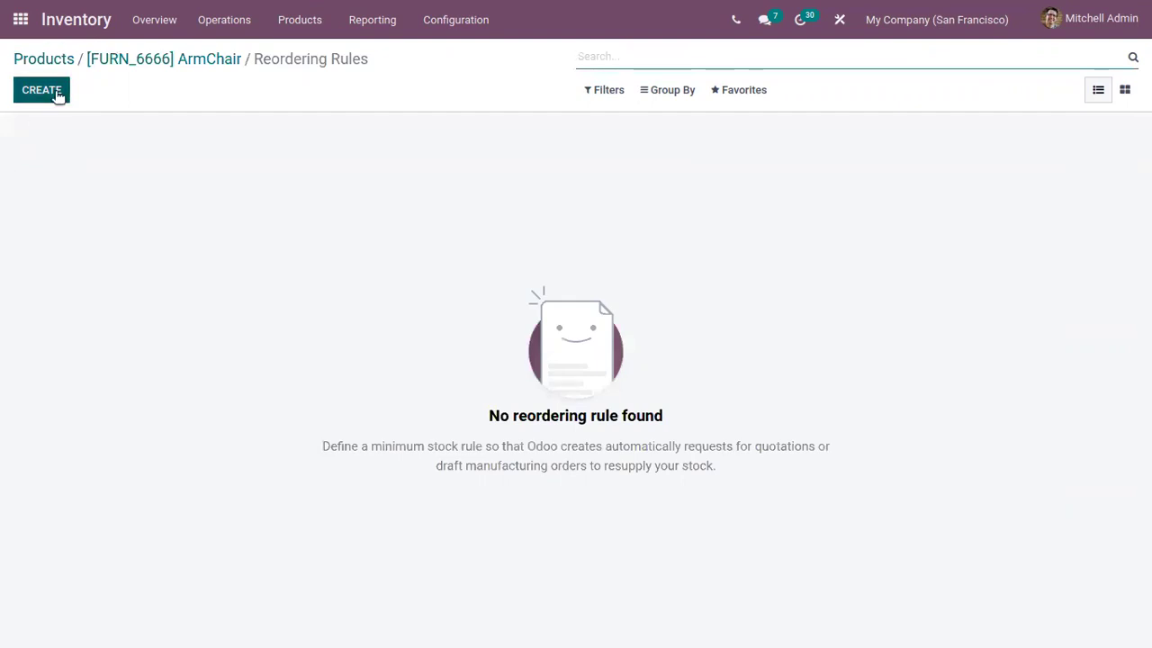
{"action": "left_click", "coordinate": [146, 165]}
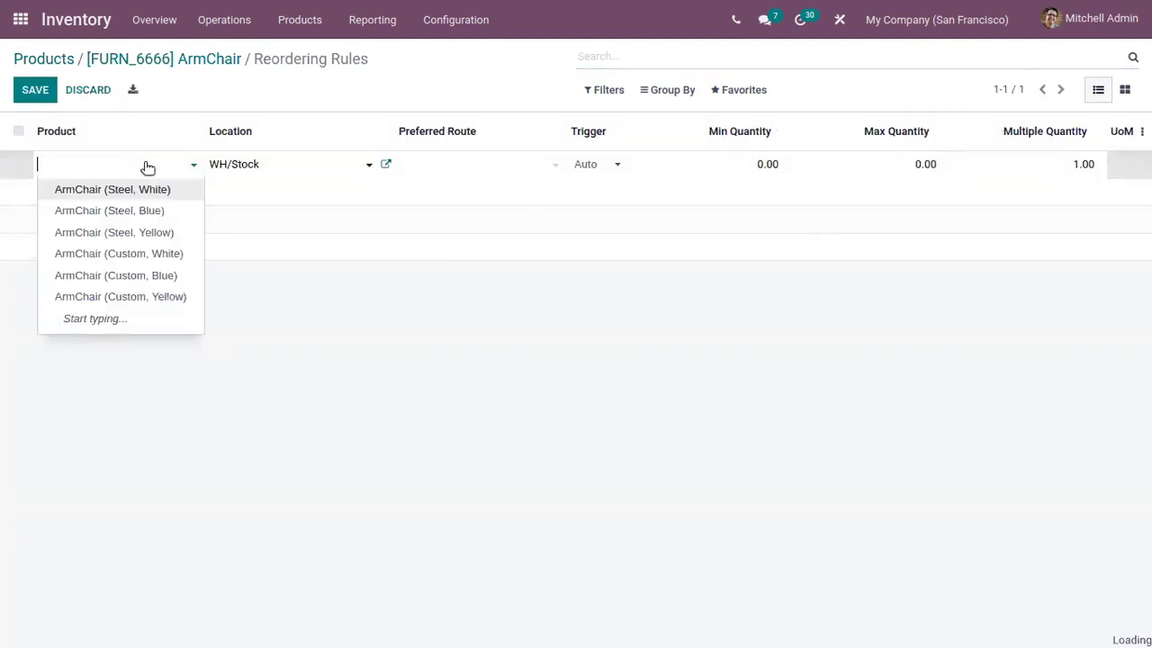
{"action": "left_click", "coordinate": [153, 190]}
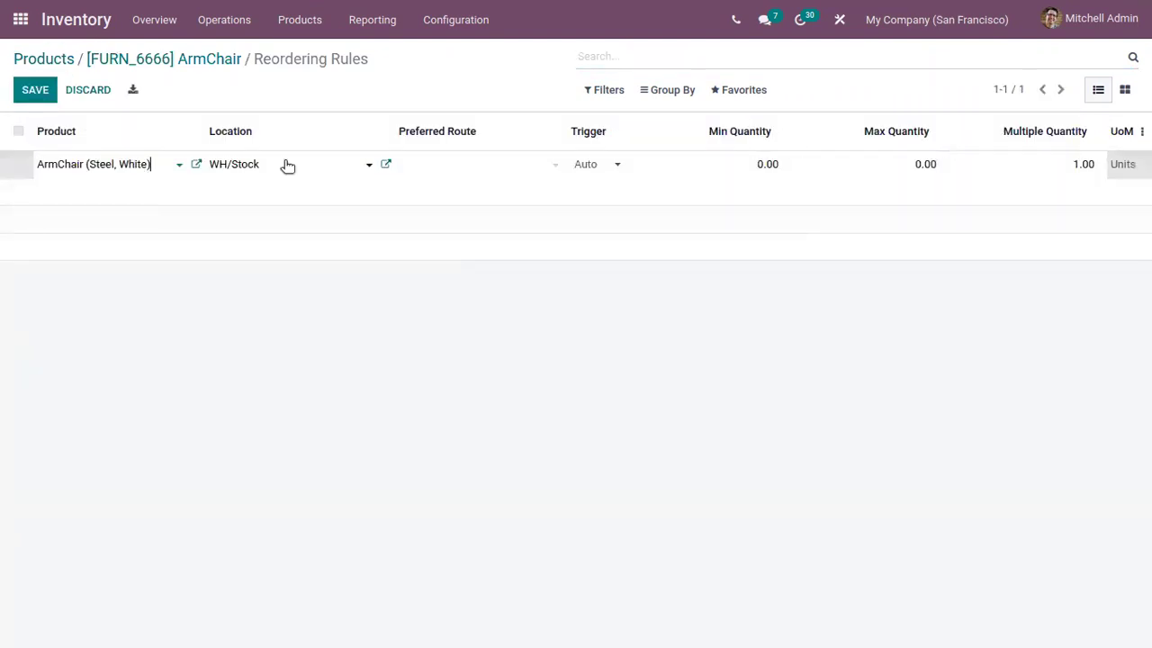
{"action": "left_click", "coordinate": [504, 161]}
{"action": "left_click", "coordinate": [495, 232]}
Set the rule's minimum quantity to 10, maximum quantity to 100 and multiple quantity to 3, and save it
{"action": "left_click", "coordinate": [760, 163]}
{"action": "type", "text": "1"}
{"action": "left_click", "coordinate": [931, 164]}
{"action": "type", "text": "1"}
{"action": "left_click", "coordinate": [764, 162]}
{"action": "type", "text": "10"}
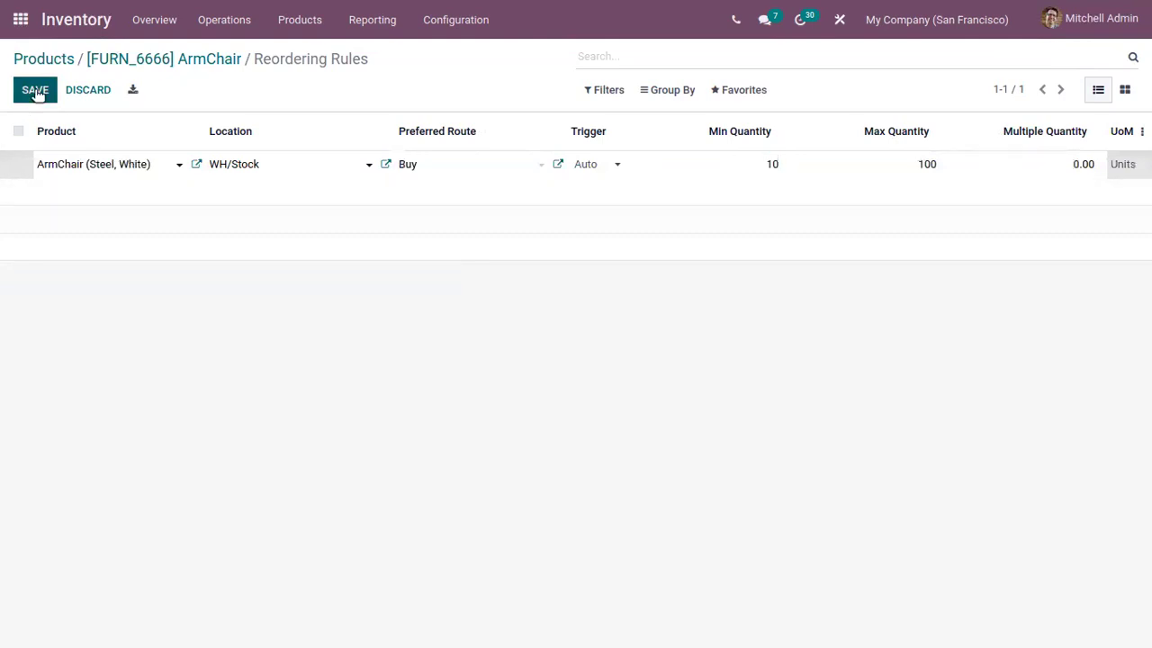
{"action": "left_click", "coordinate": [1083, 164]}
{"action": "type", "text": "5"}
{"action": "type", "text": "3"}
{"action": "left_click", "coordinate": [45, 92]}
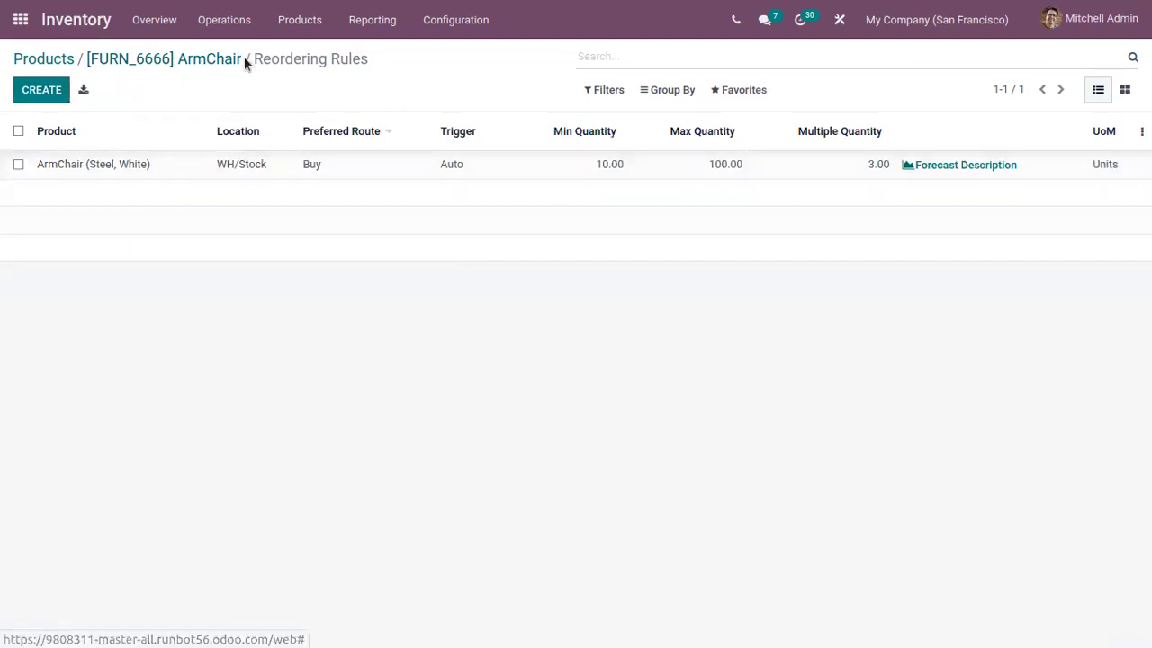
{"action": "left_click", "coordinate": [178, 63]}
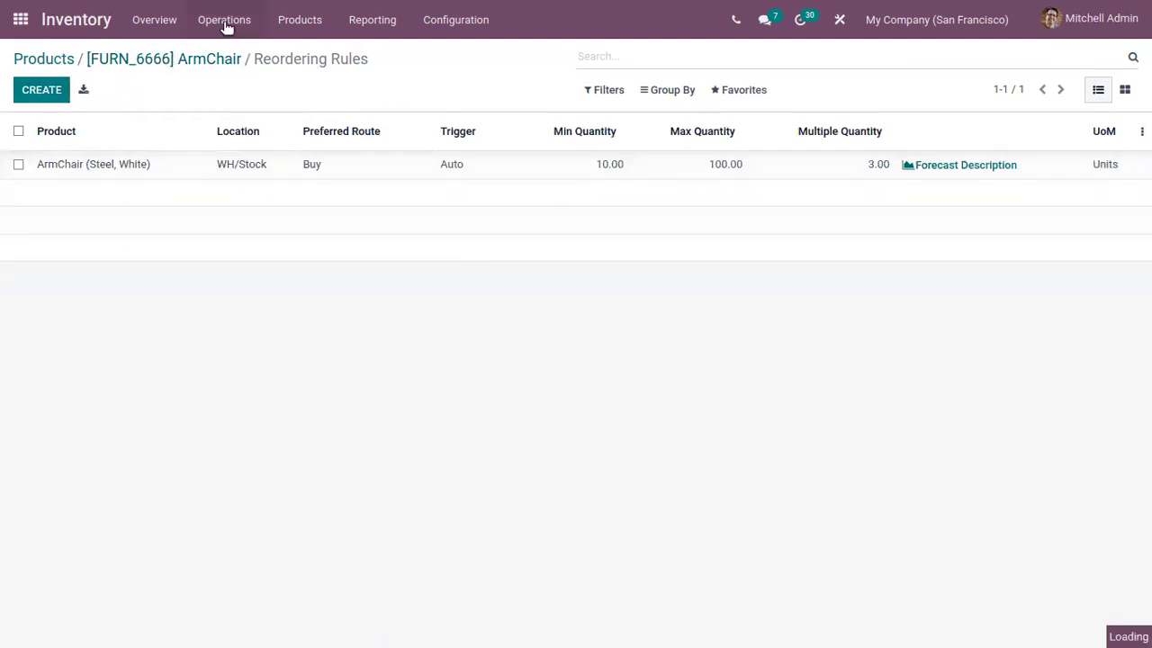
Return to the ArmChair product and view the routes in its inventory settings
{"action": "left_click", "coordinate": [226, 23]}
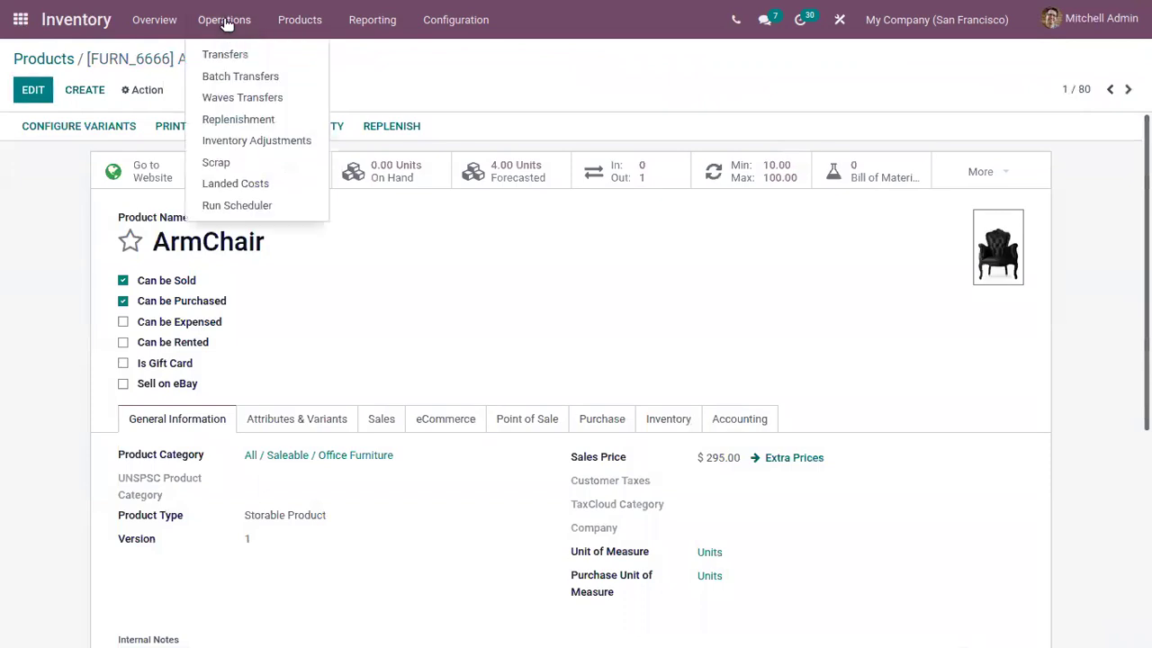
{"action": "left_click", "coordinate": [508, 276]}
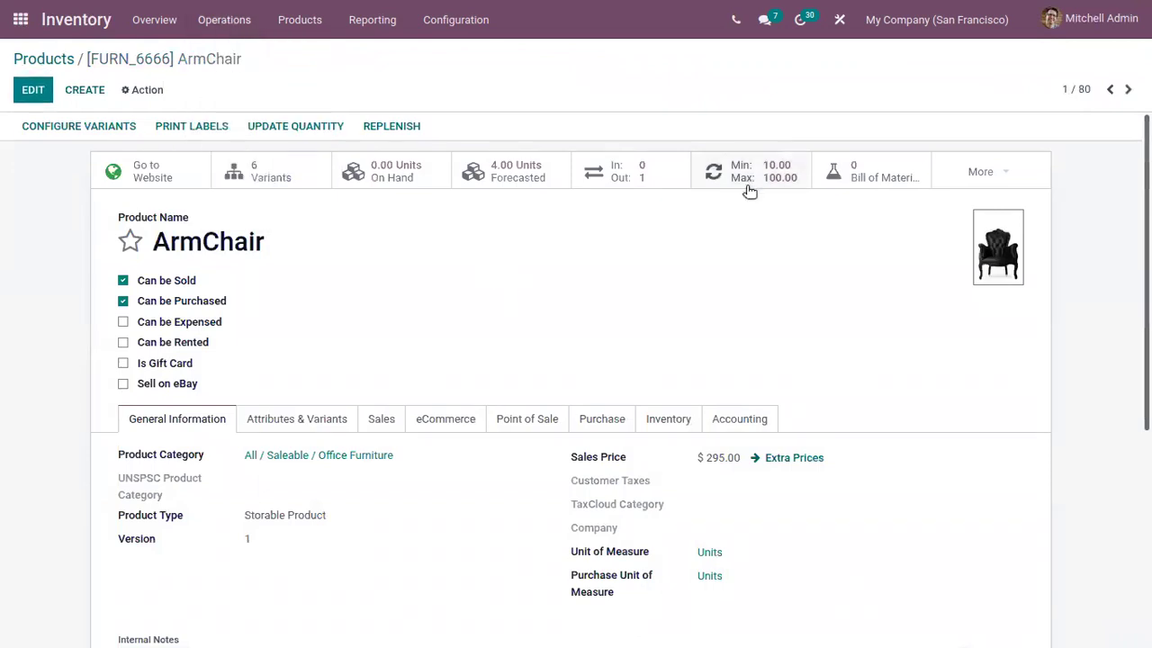
{"action": "left_click", "coordinate": [661, 421]}
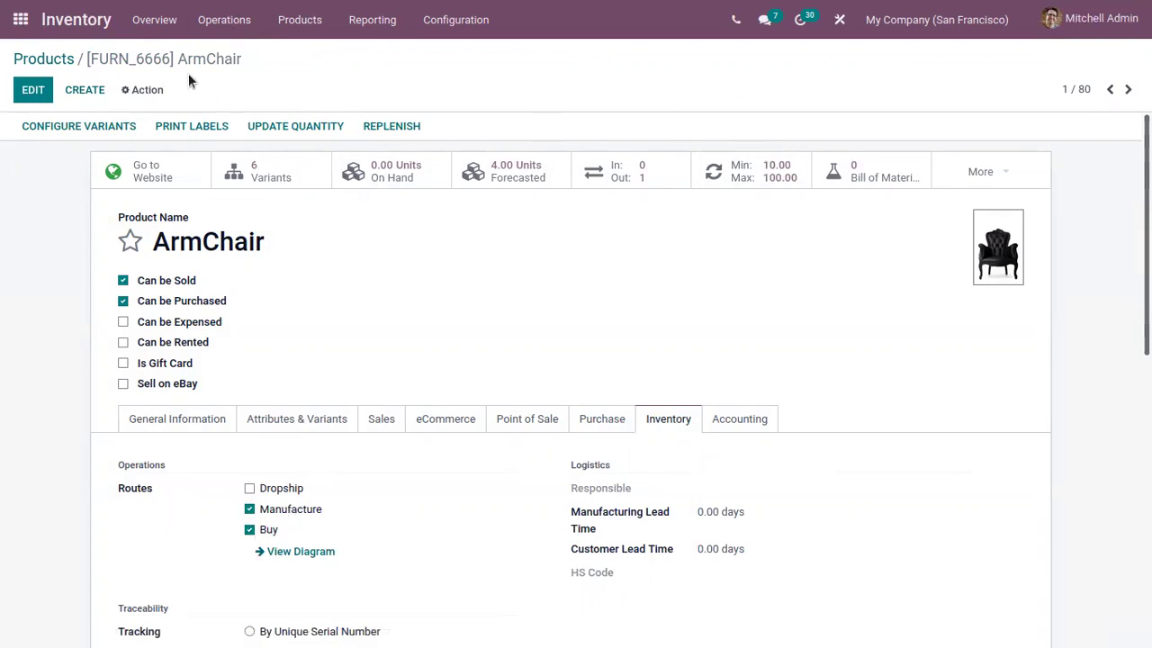
Open the Replenishment list and remove its Manual trigger filter to include automatically triggered rules
{"action": "left_click", "coordinate": [230, 22]}
{"action": "left_click", "coordinate": [278, 119]}
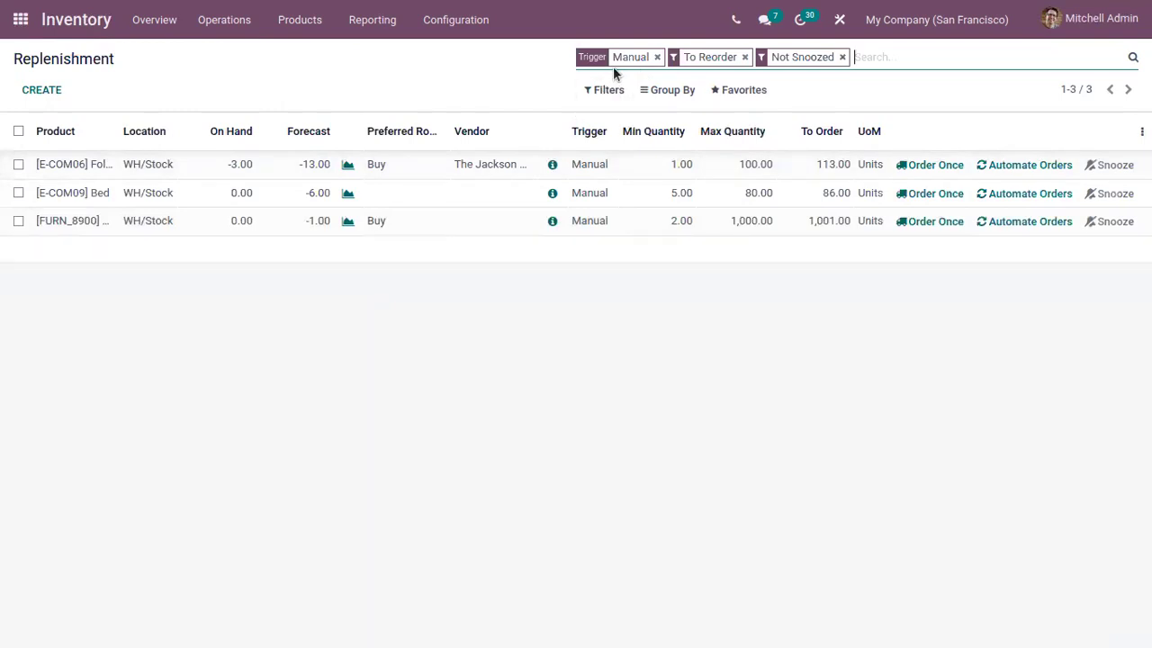
{"action": "left_click", "coordinate": [657, 56]}
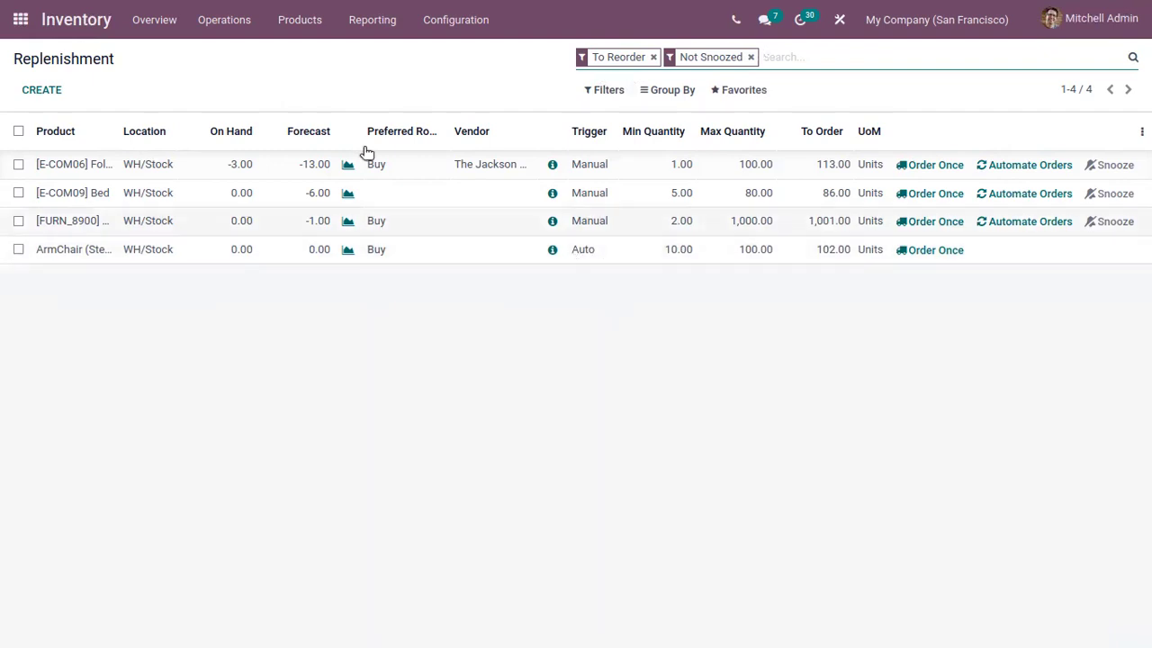
Open the Run Scheduler operation and dismiss it without running the scheduler
{"action": "left_click", "coordinate": [224, 31]}
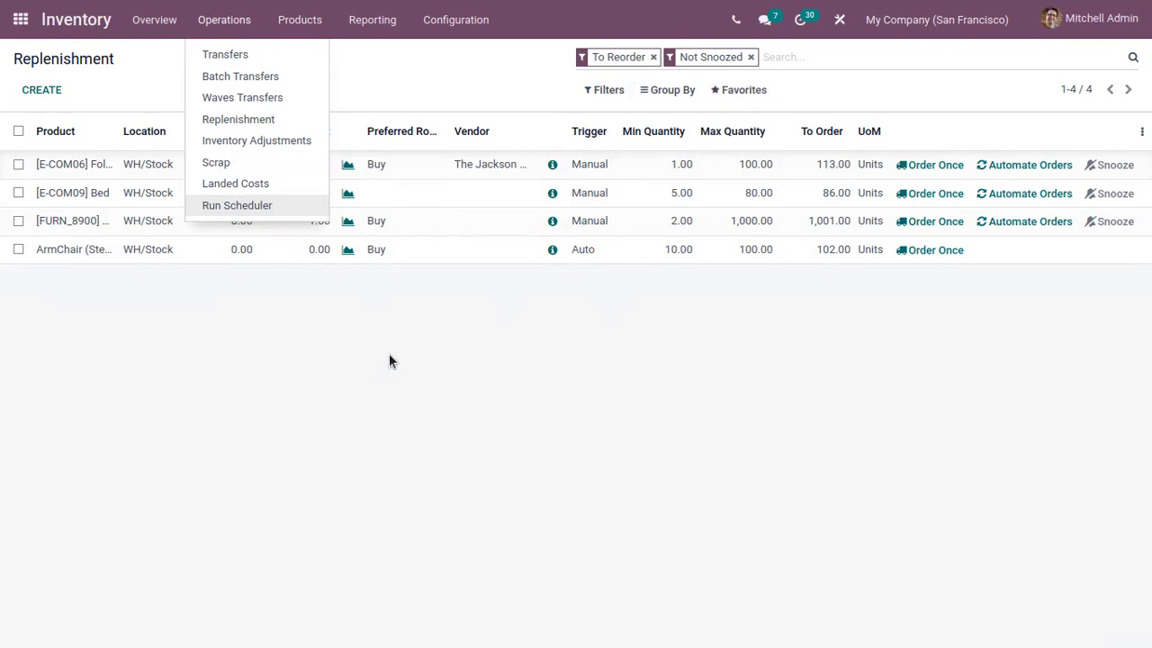
{"action": "left_click", "coordinate": [267, 206]}
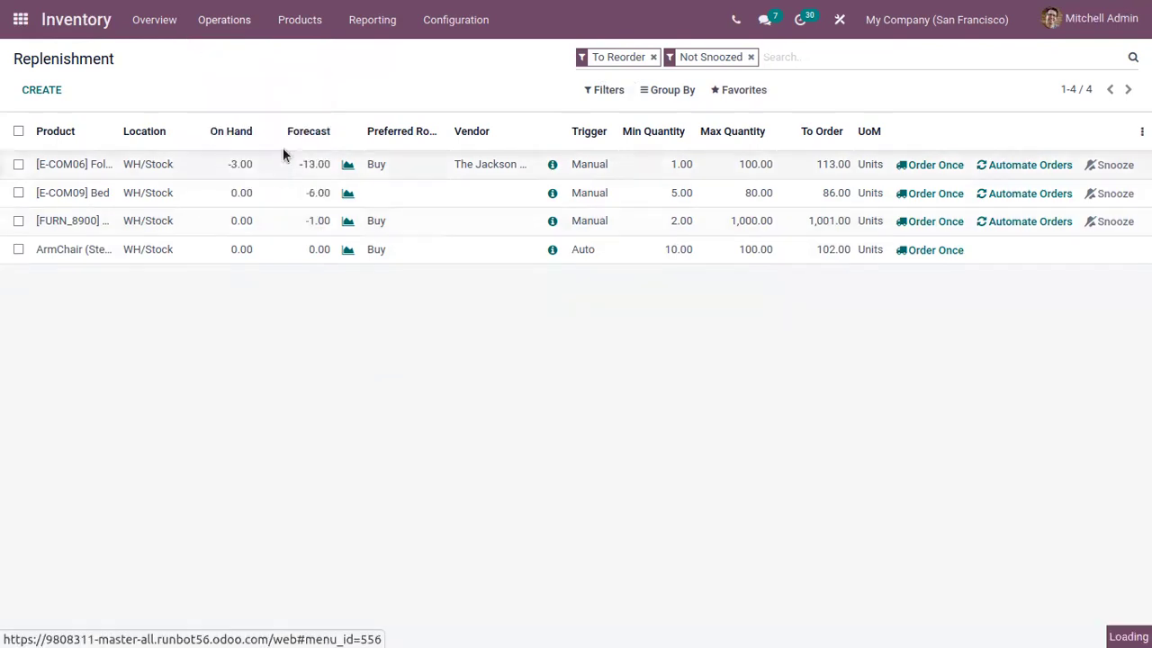
{"action": "left_click", "coordinate": [312, 158]}
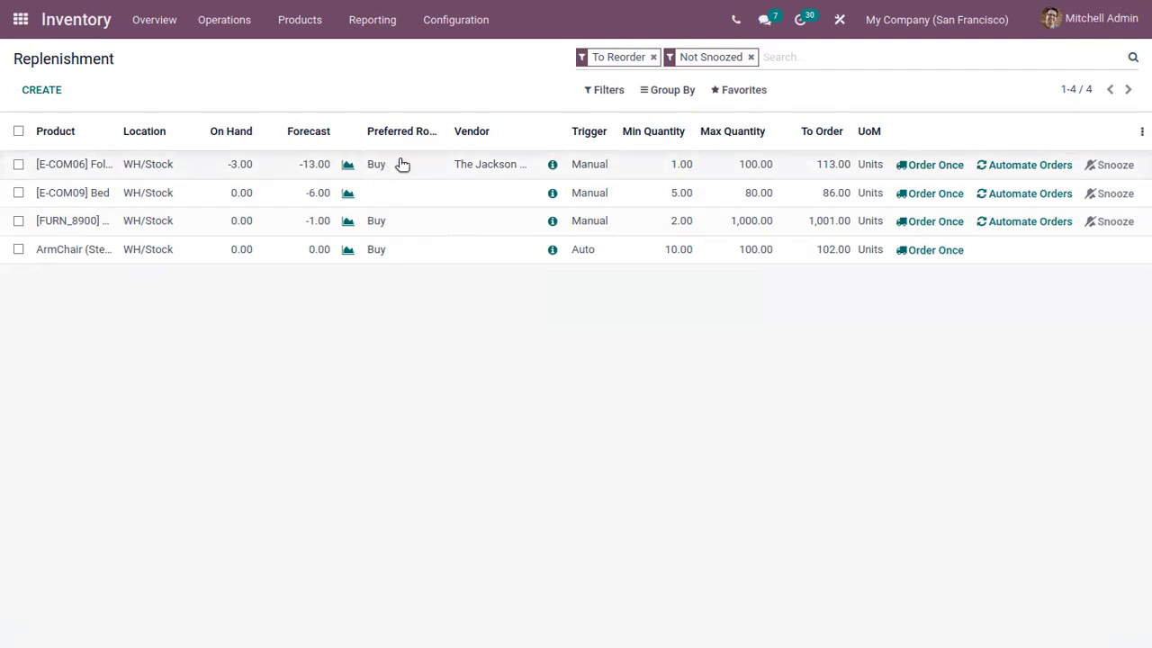
Order the Folding Chair replenishment once from the Replenishment list and close the resulting notification
{"action": "left_click", "coordinate": [595, 162]}
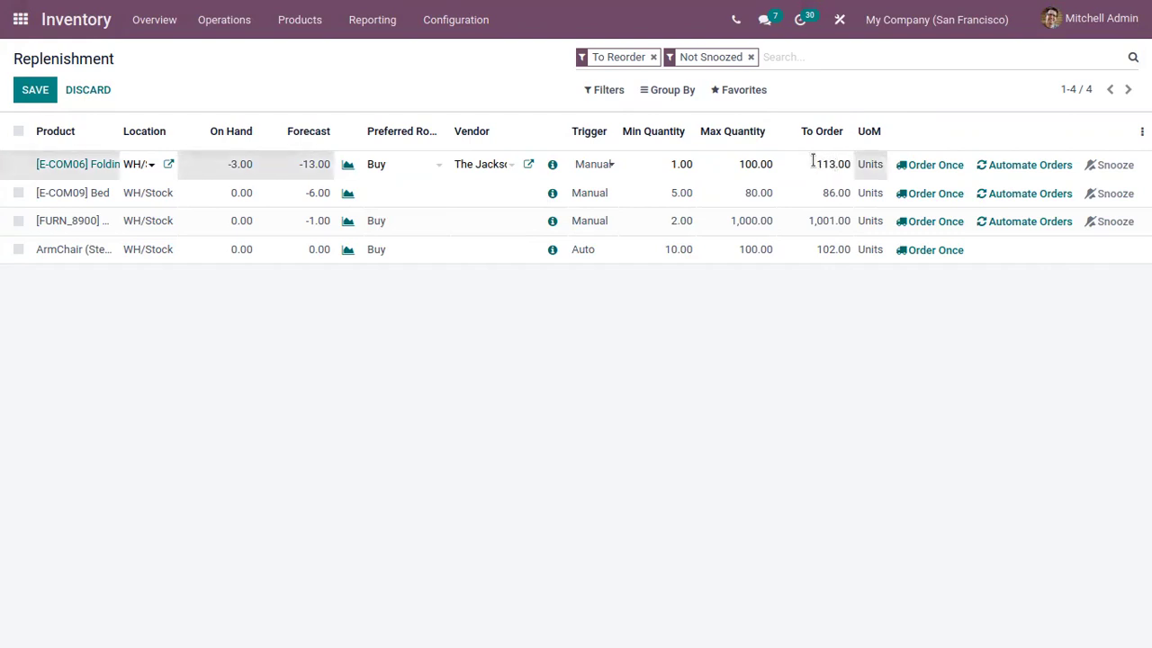
{"action": "left_click_drag", "start_coordinate": [813, 164], "coordinate": [849, 163]}
{"action": "left_click", "coordinate": [939, 118]}
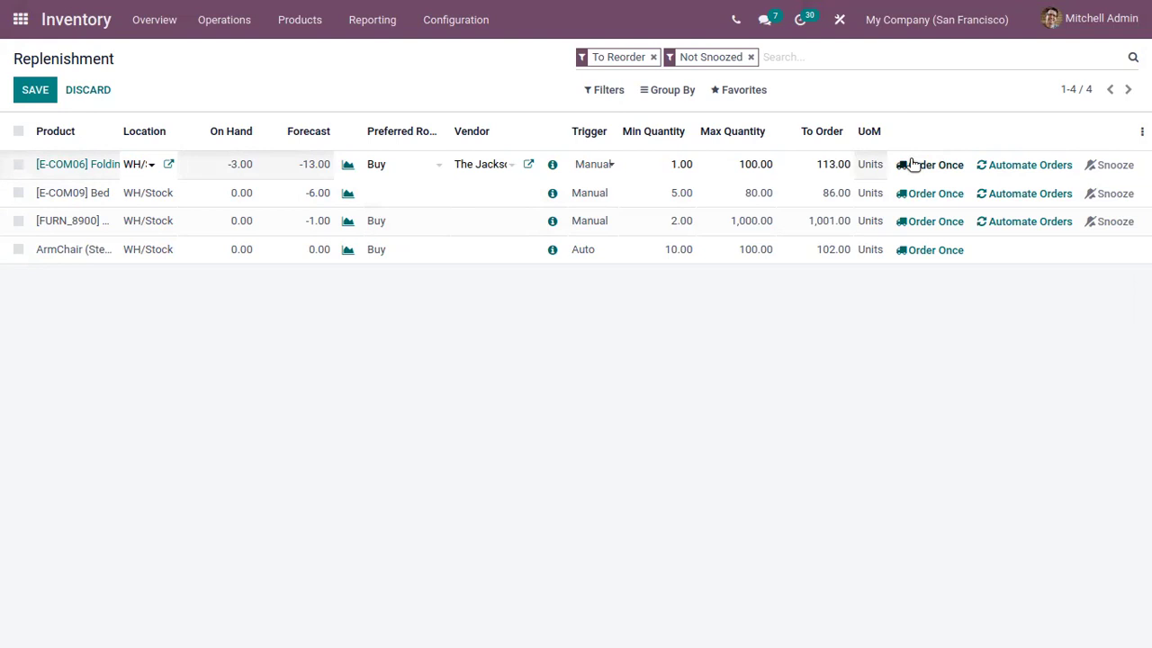
{"action": "left_click", "coordinate": [951, 169]}
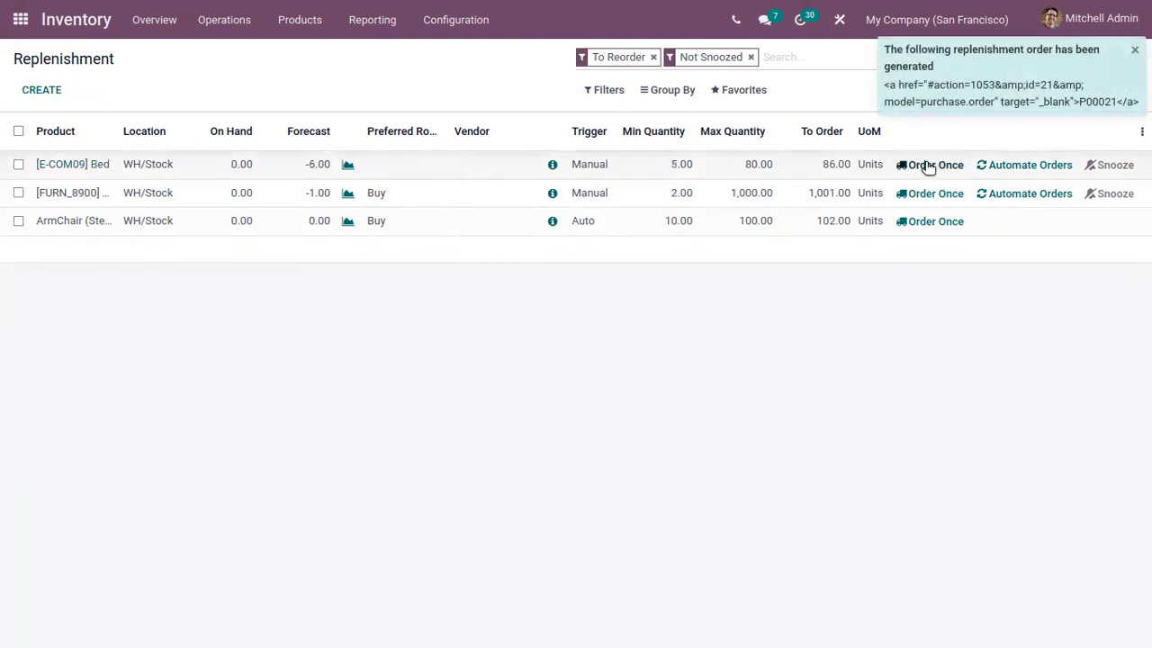
{"action": "left_click", "coordinate": [1133, 51]}
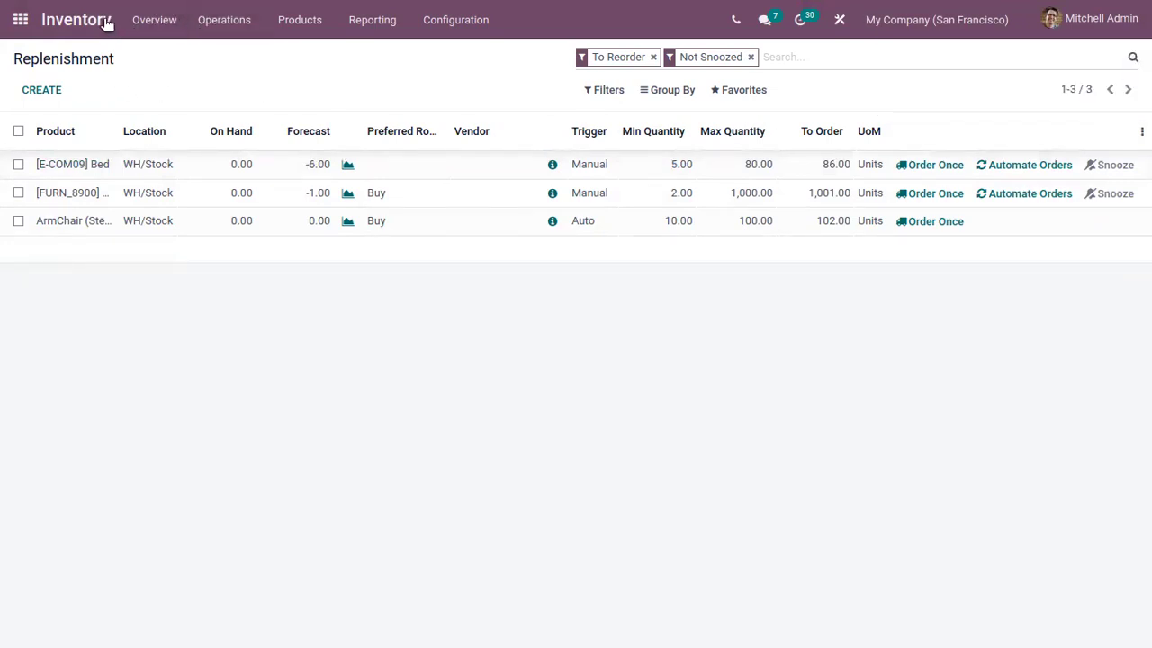
Switch to the Purchase app and open the request for quotation from The Jackson Group whose source document is Replenishment Report
{"action": "left_click", "coordinate": [30, 18]}
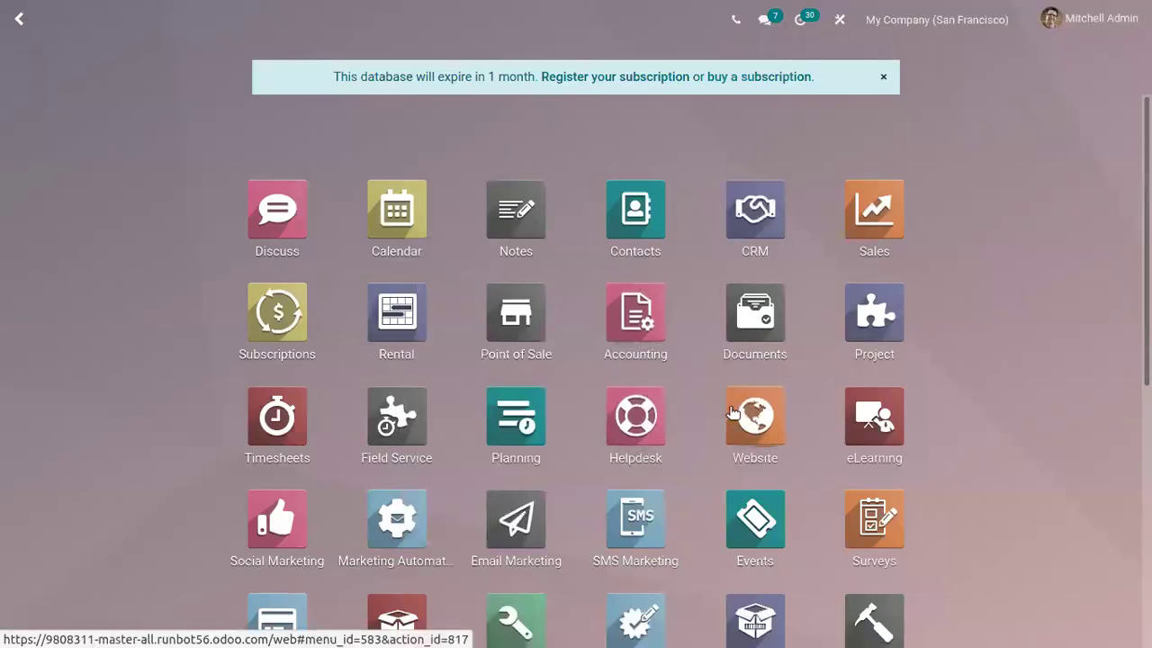
{"action": "scroll", "coordinate": [684, 404], "scroll_direction": "down", "scroll_amount": 2}
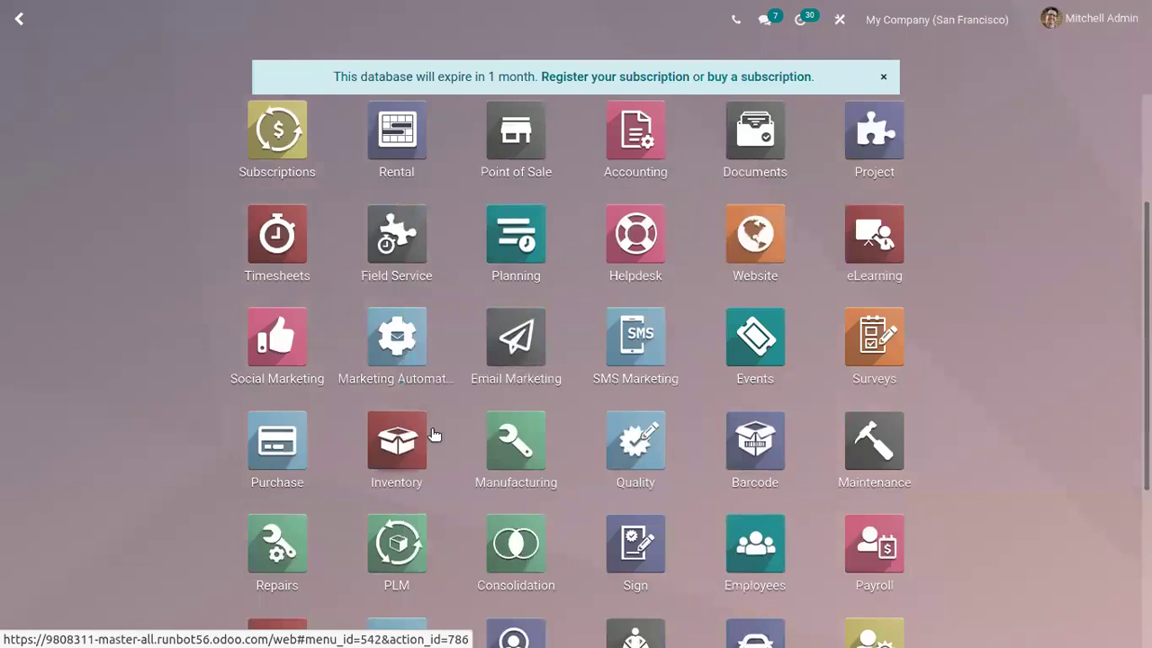
{"action": "left_click", "coordinate": [269, 432]}
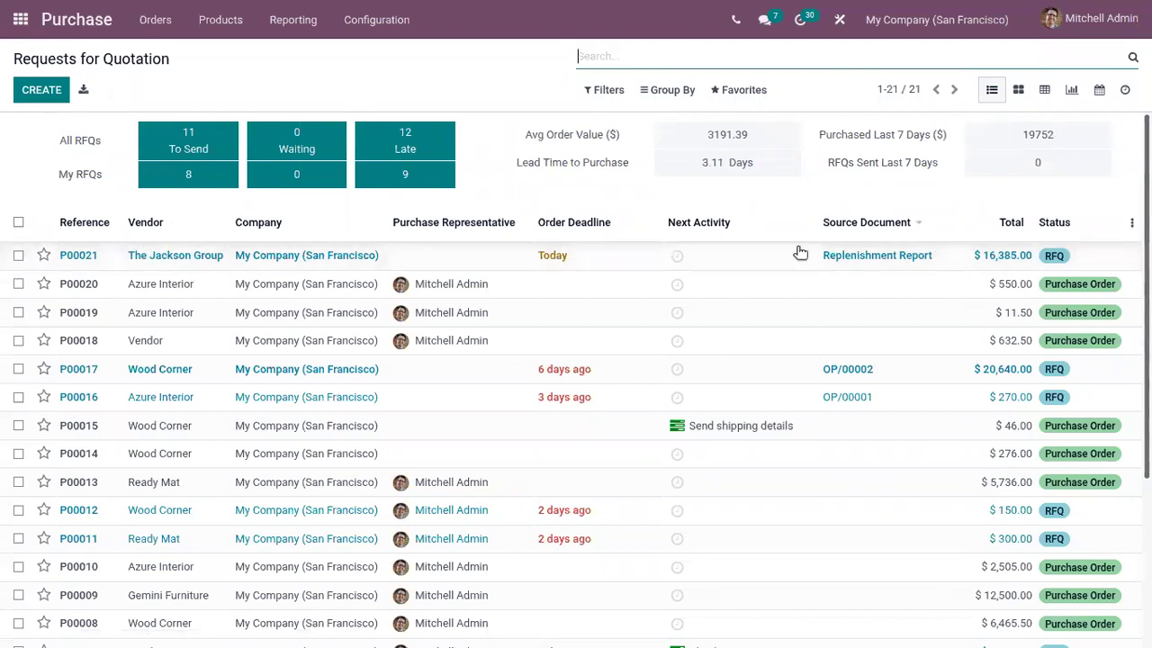
{"action": "left_click", "coordinate": [877, 259]}
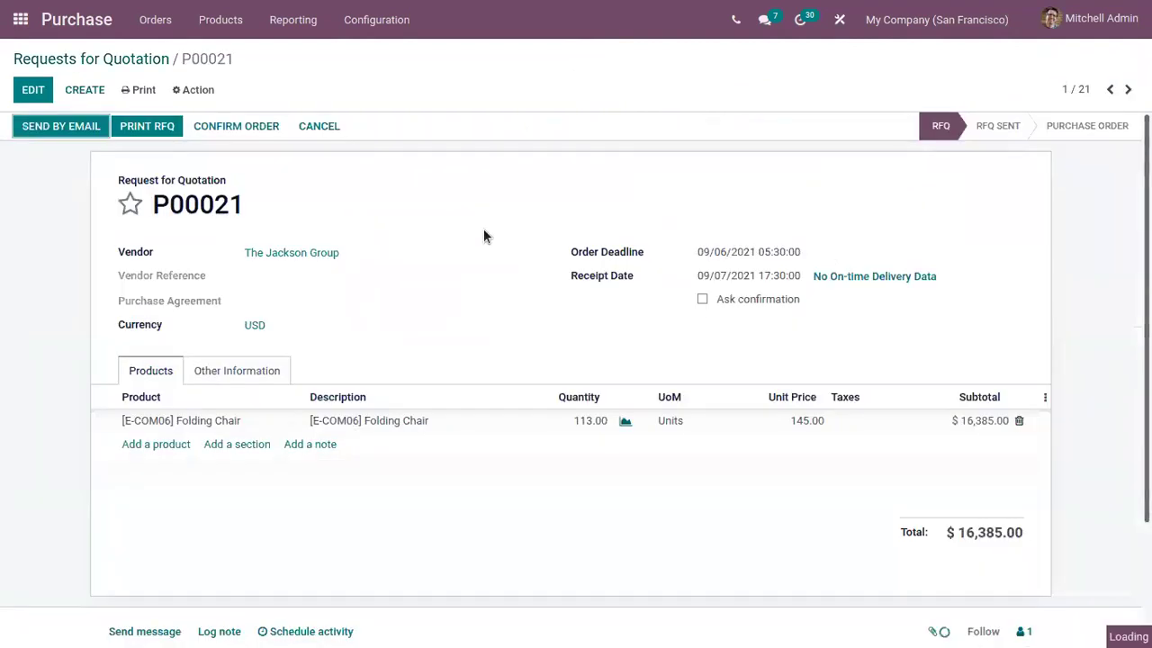
Confirm the Folding Chair purchase order and validate its receipt, processing all quantities through an immediate transfer
{"action": "left_click", "coordinate": [32, 90]}
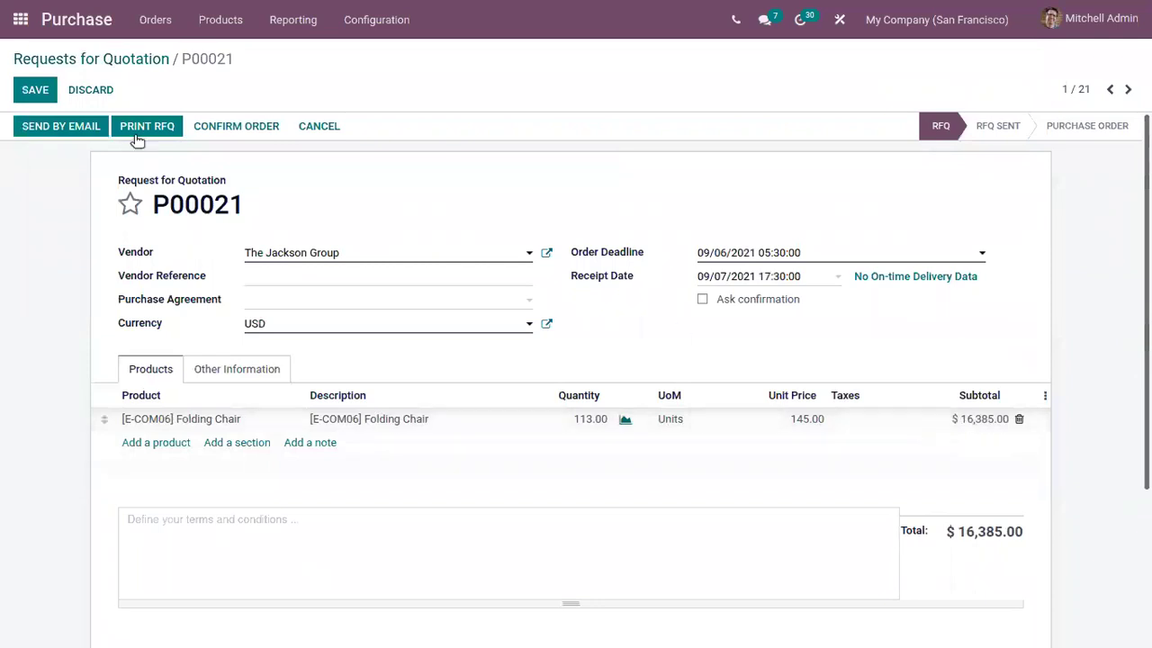
{"action": "left_click", "coordinate": [244, 126]}
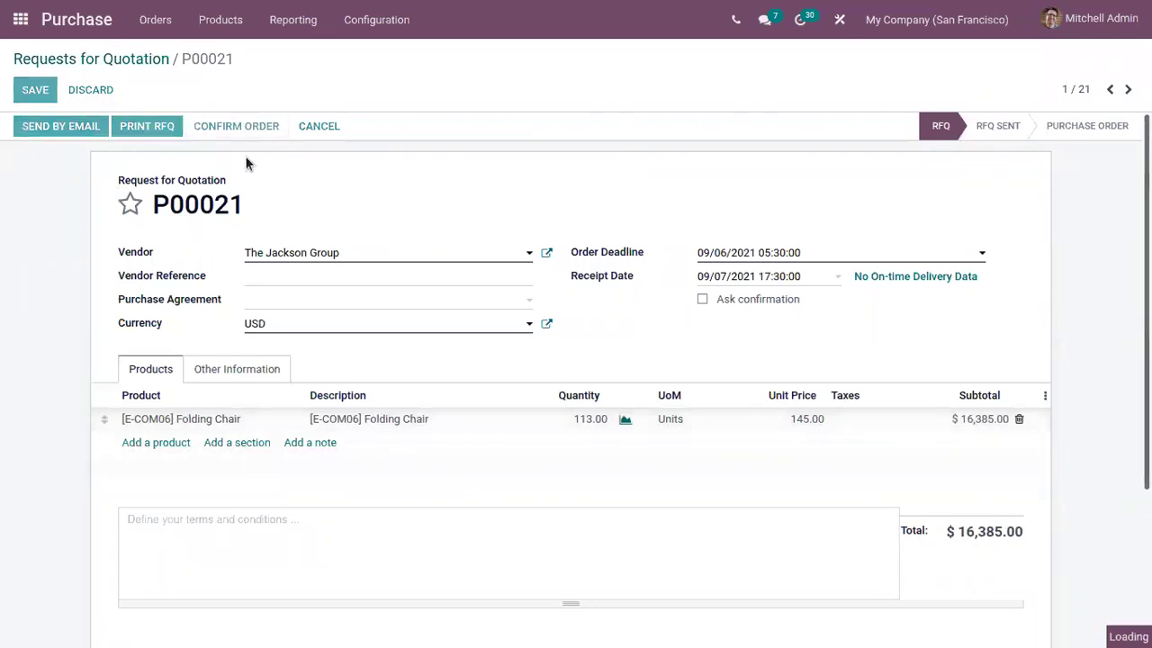
{"action": "left_click", "coordinate": [73, 126]}
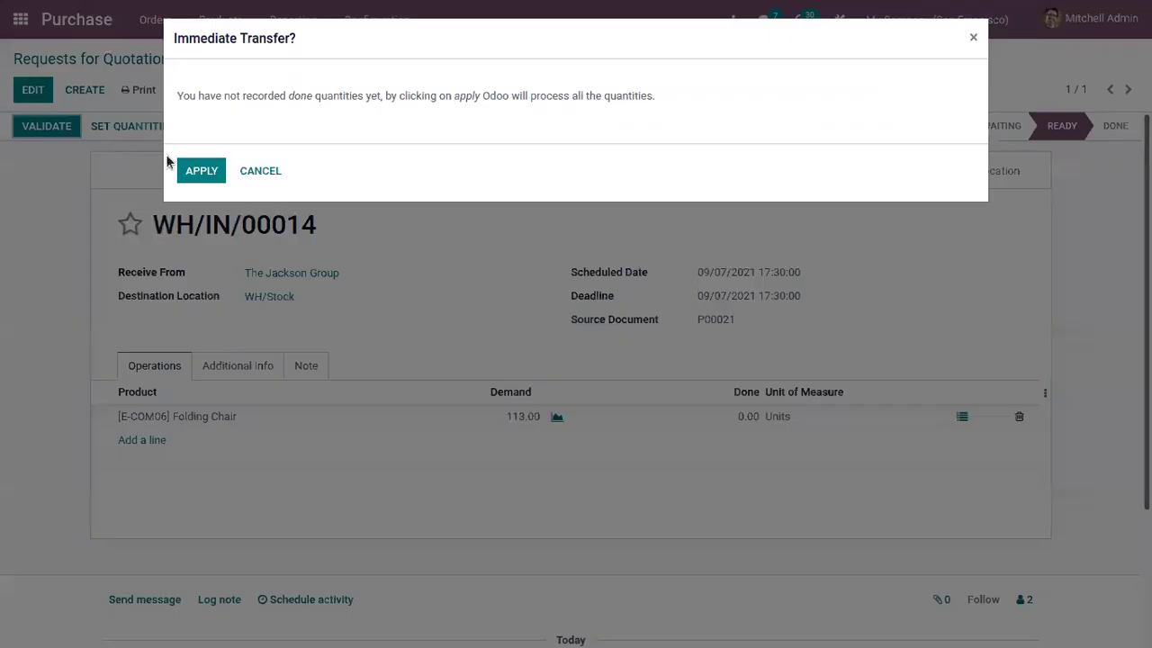
{"action": "left_click", "coordinate": [183, 171]}
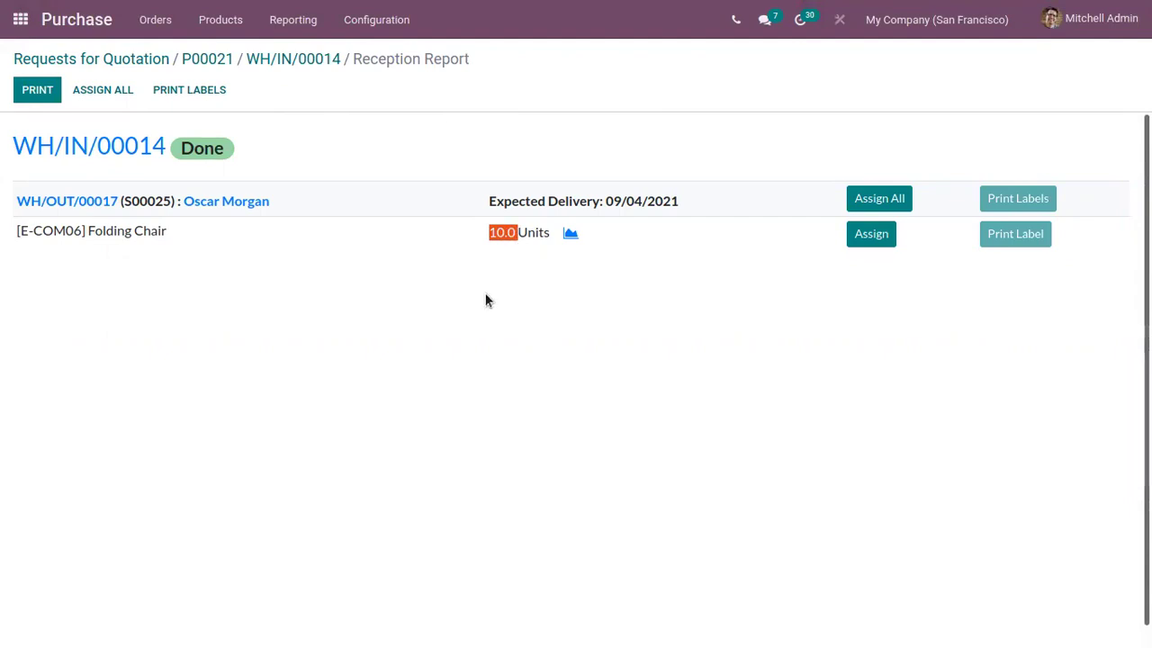
View the Folding Chair delivery order linked in the reception report, then return to the report
{"action": "left_click", "coordinate": [93, 202]}
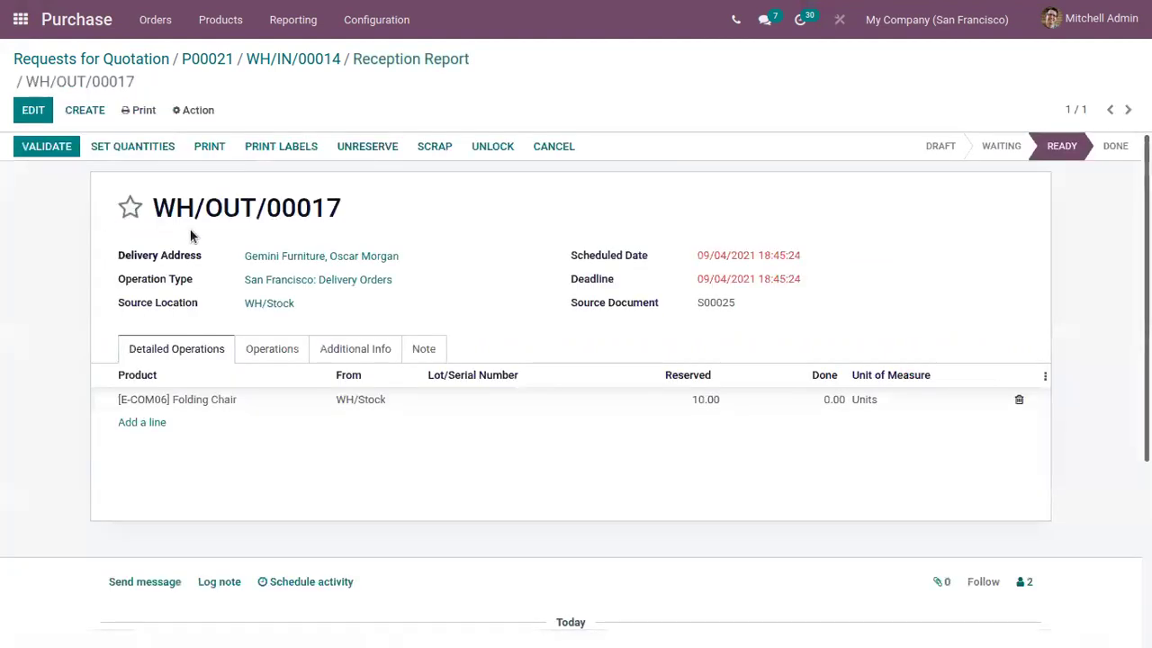
{"action": "scroll", "coordinate": [486, 234], "scroll_direction": "down", "scroll_amount": 2}
{"action": "scroll", "coordinate": [544, 232], "scroll_direction": "up", "scroll_amount": 2}
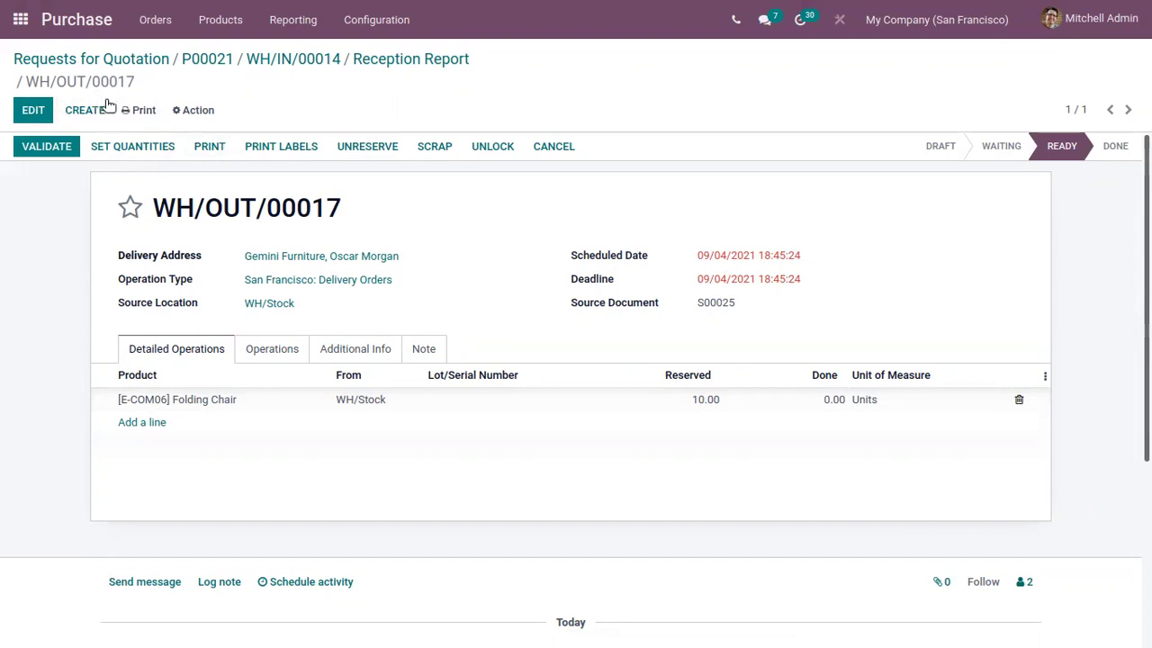
{"action": "left_click", "coordinate": [413, 60]}
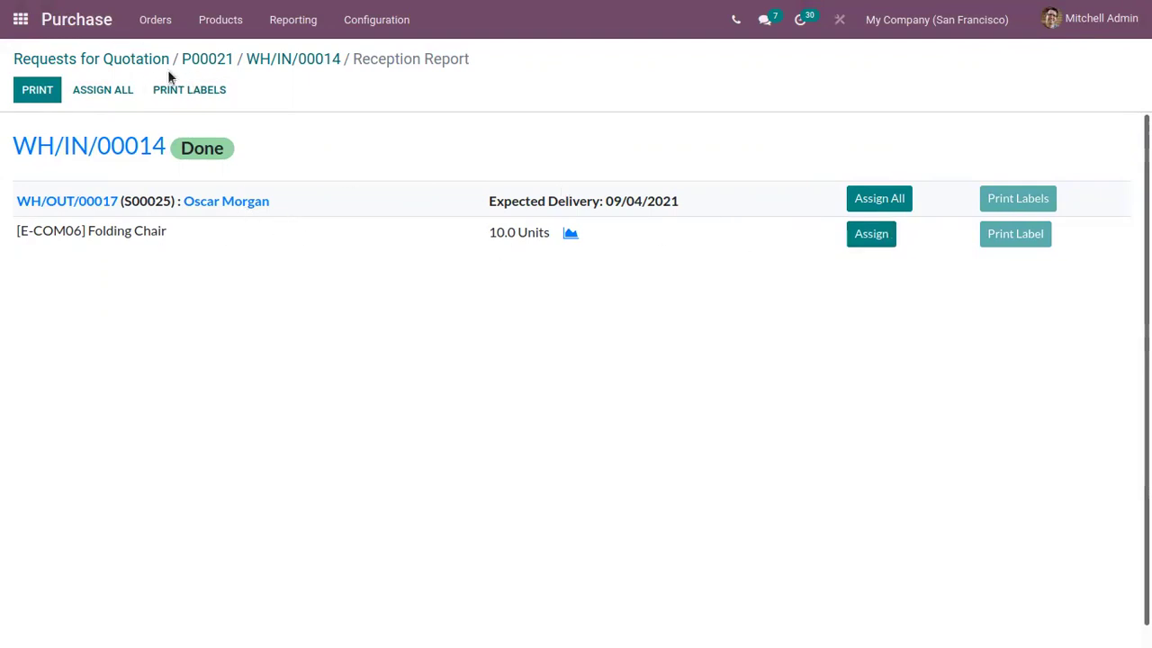
Open the Folding Chair product from the completed receipt's stock move and examine its forecasted report
{"action": "left_click", "coordinate": [293, 59]}
{"action": "left_click", "coordinate": [180, 417]}
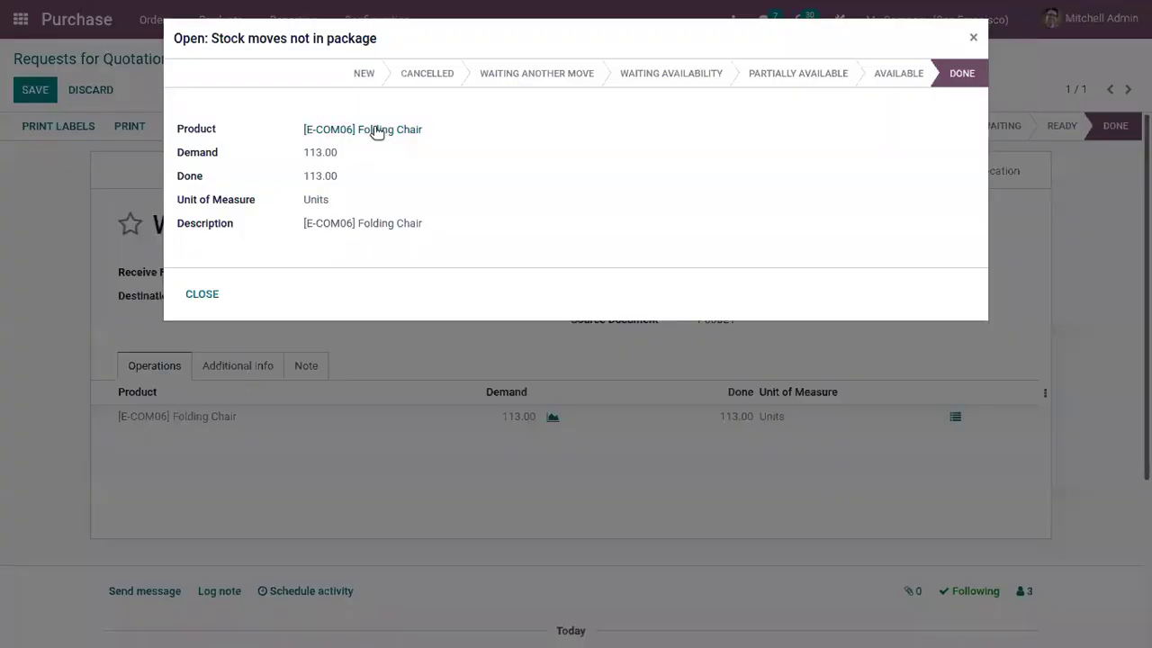
{"action": "left_click", "coordinate": [375, 129]}
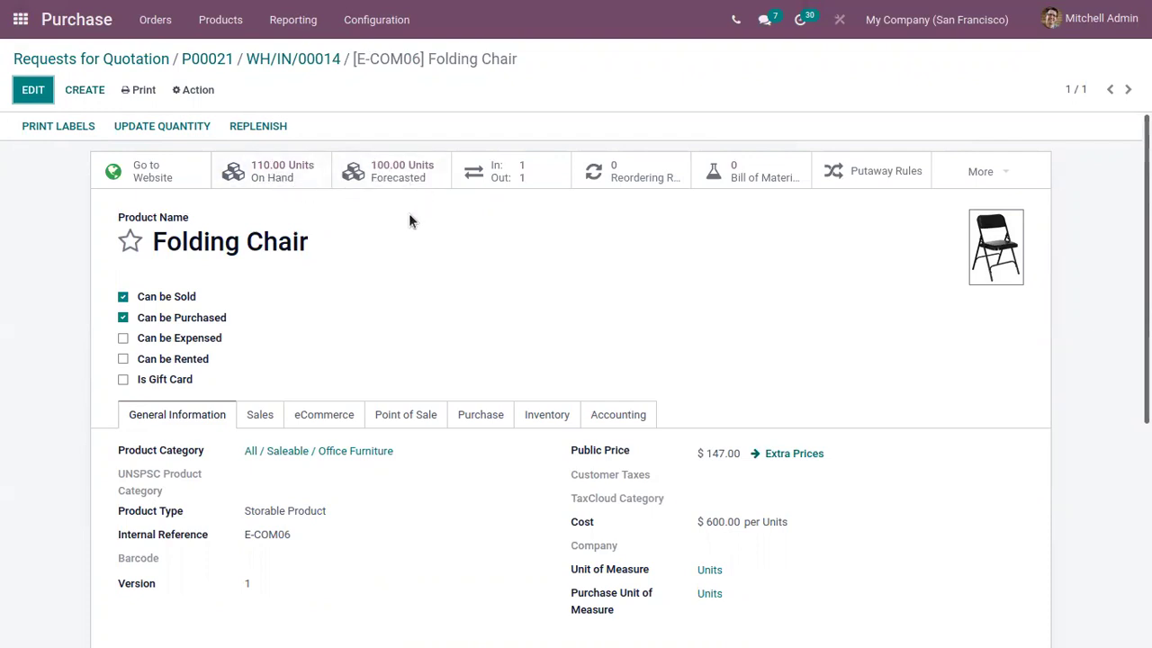
{"action": "left_click", "coordinate": [405, 169]}
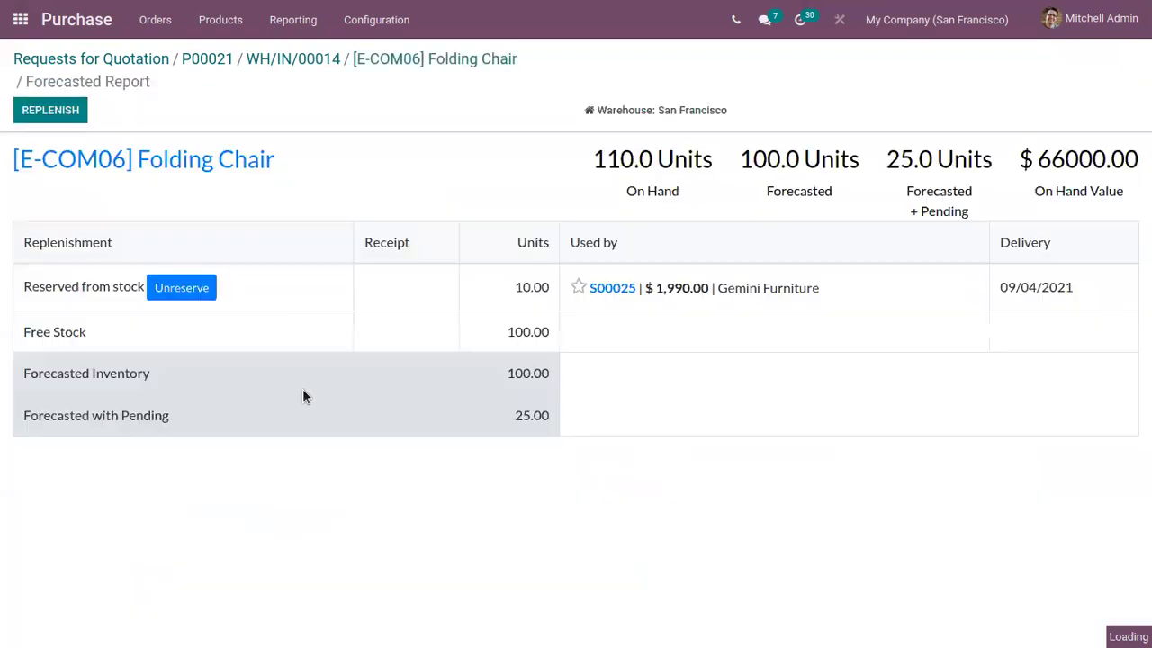
{"action": "scroll", "coordinate": [123, 446], "scroll_direction": "down", "scroll_amount": 1}
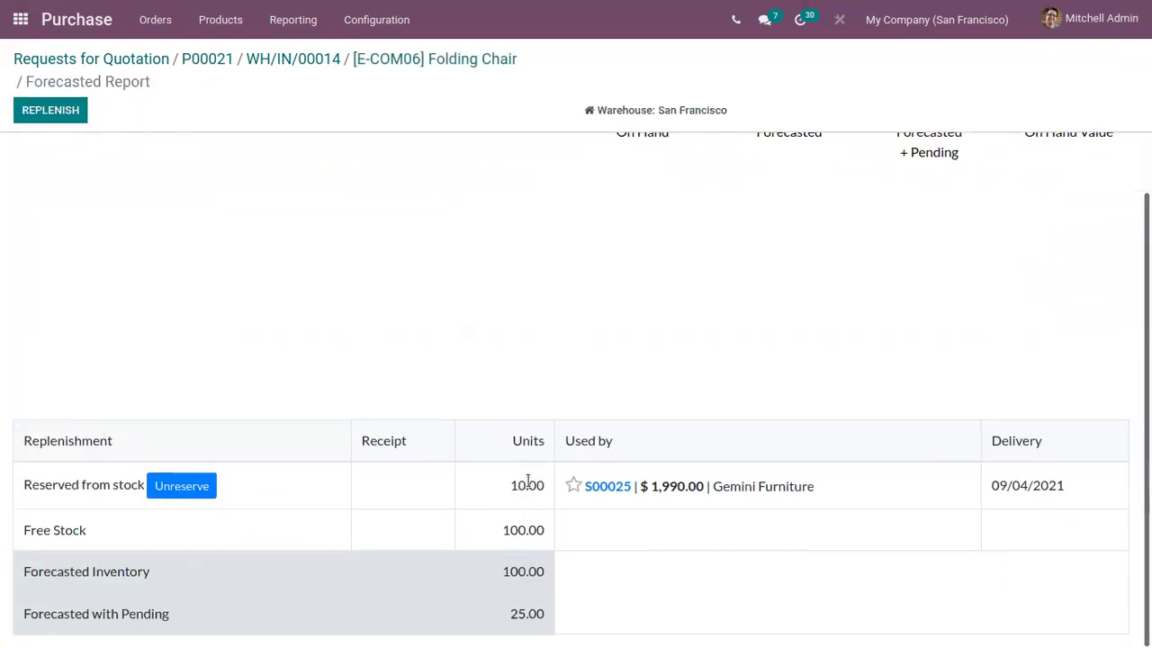
{"action": "scroll", "coordinate": [755, 531], "scroll_direction": "up", "scroll_amount": 1}
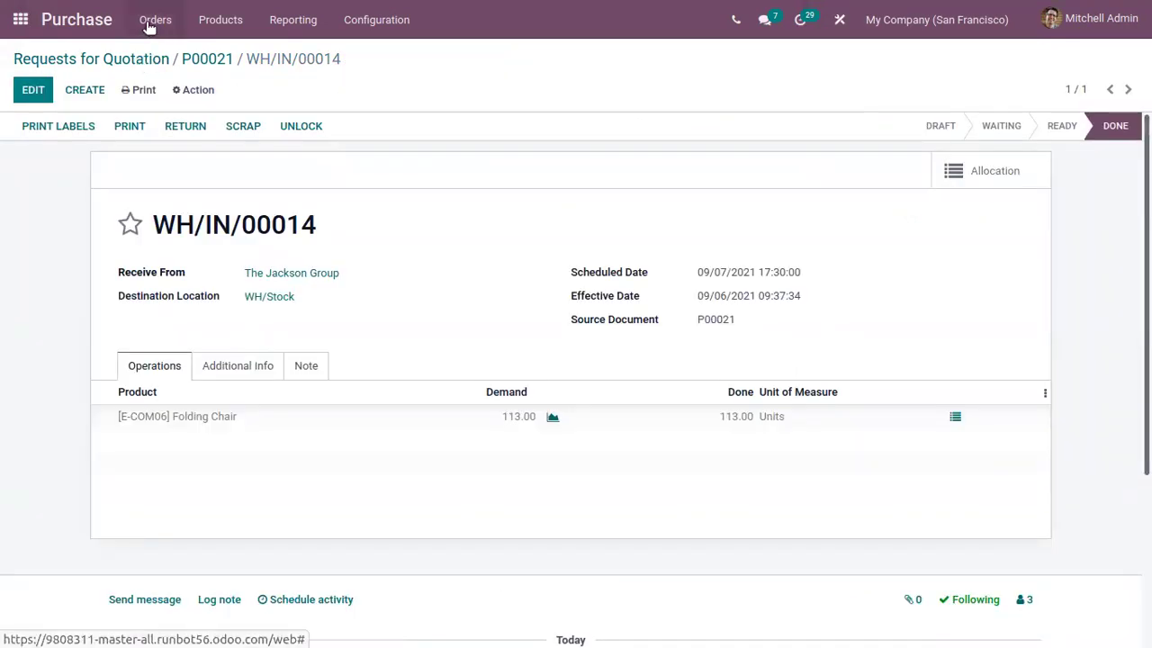
Switch to the Inventory app and open the Replenishment list
{"action": "left_click", "coordinate": [21, 19]}
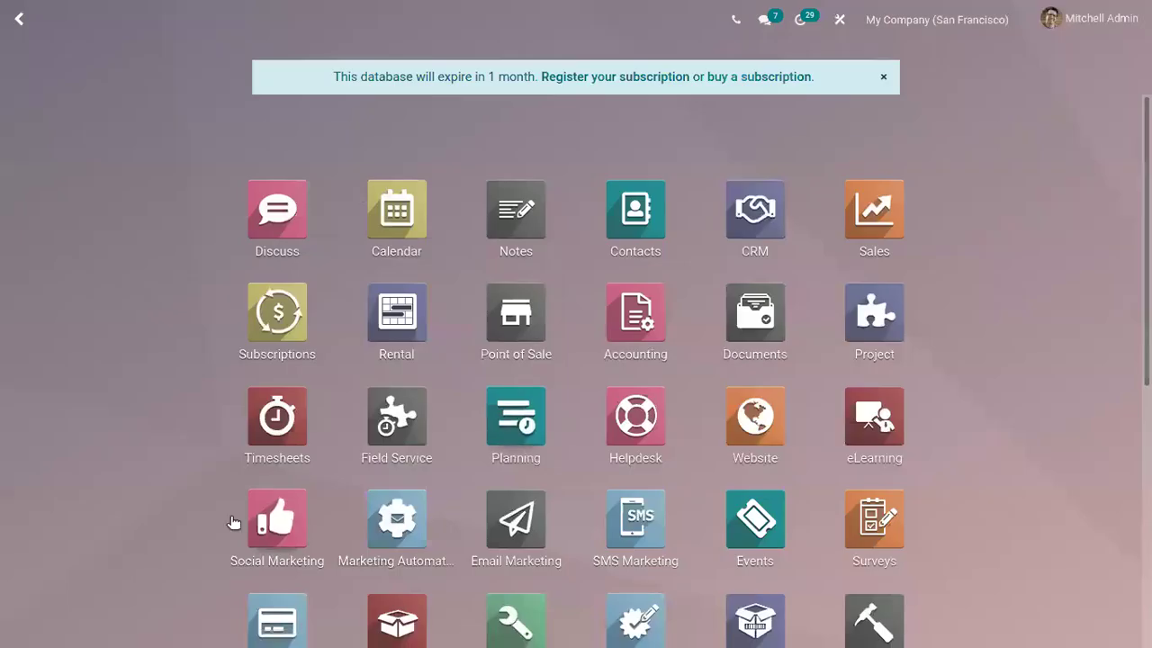
{"action": "scroll", "coordinate": [232, 522], "scroll_direction": "down", "scroll_amount": 2}
{"action": "left_click", "coordinate": [389, 441]}
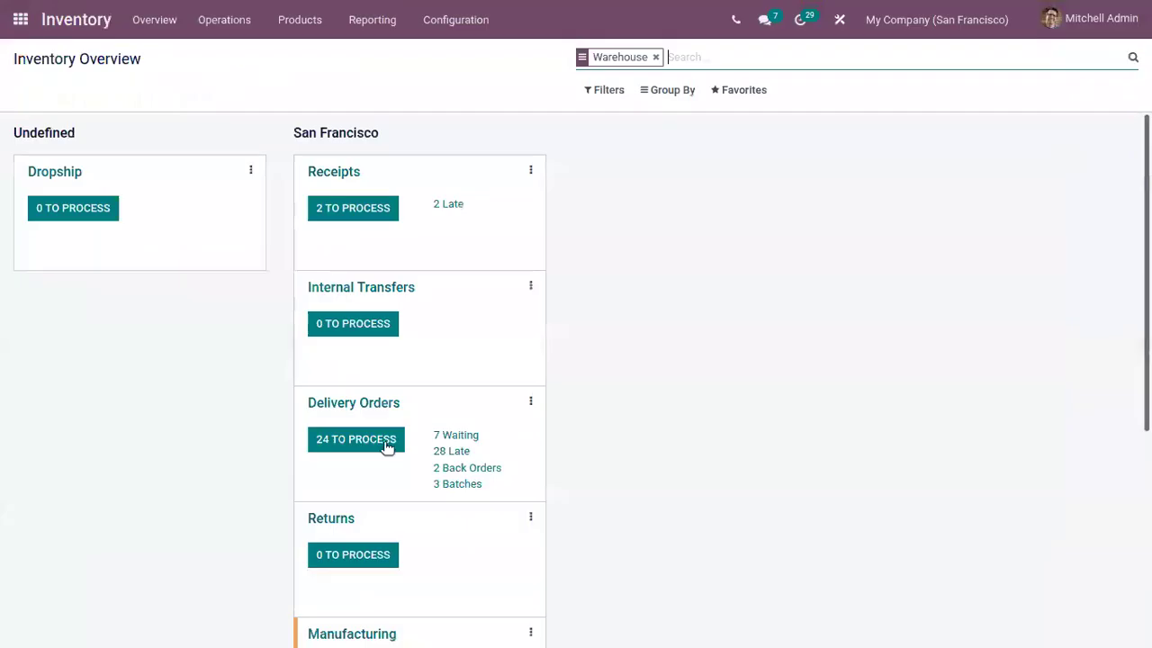
{"action": "left_click", "coordinate": [231, 24]}
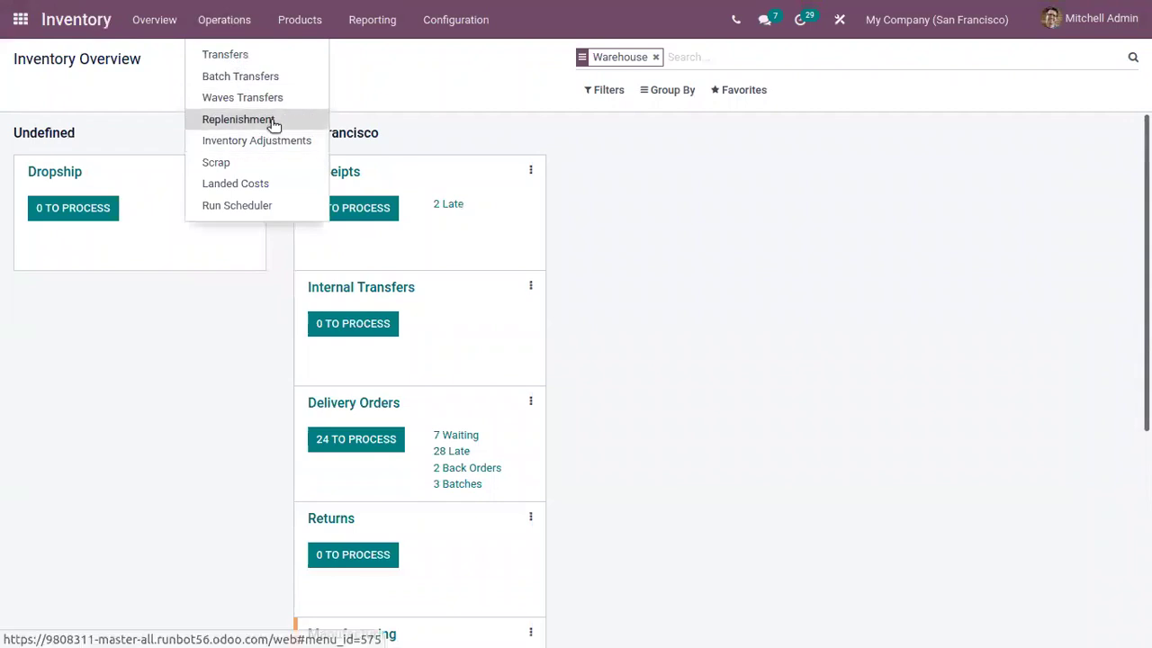
{"action": "left_click", "coordinate": [273, 117]}
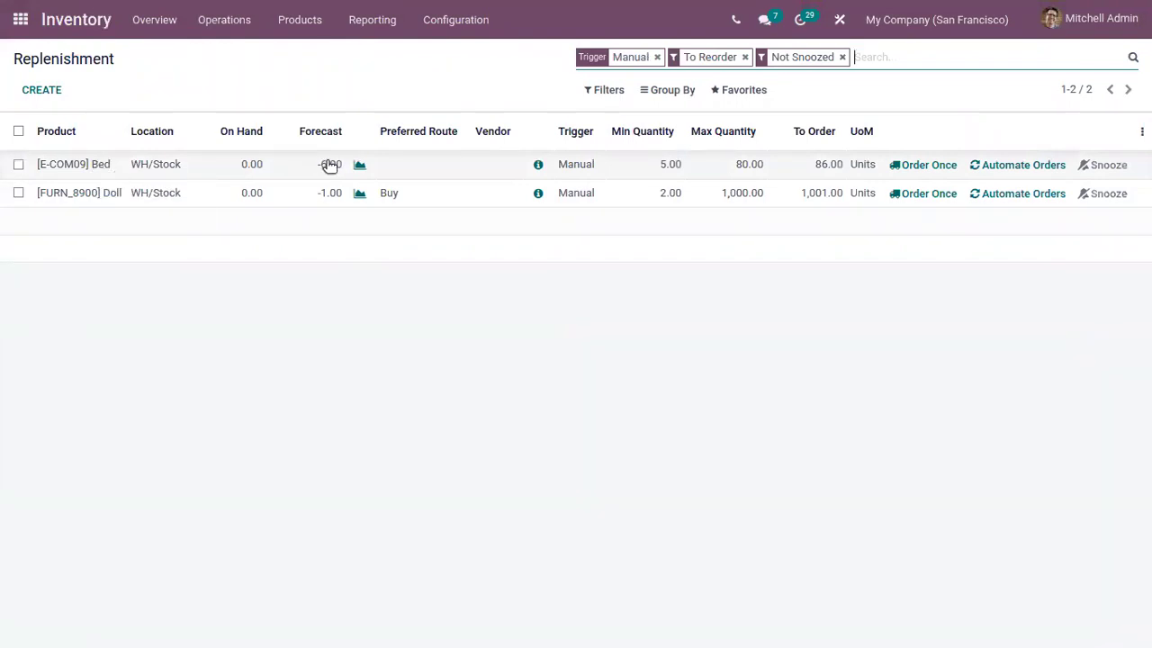
Set the preferred route of the Bed replenishment line to Manufacture and leave the row's editing
{"action": "left_click", "coordinate": [430, 162]}
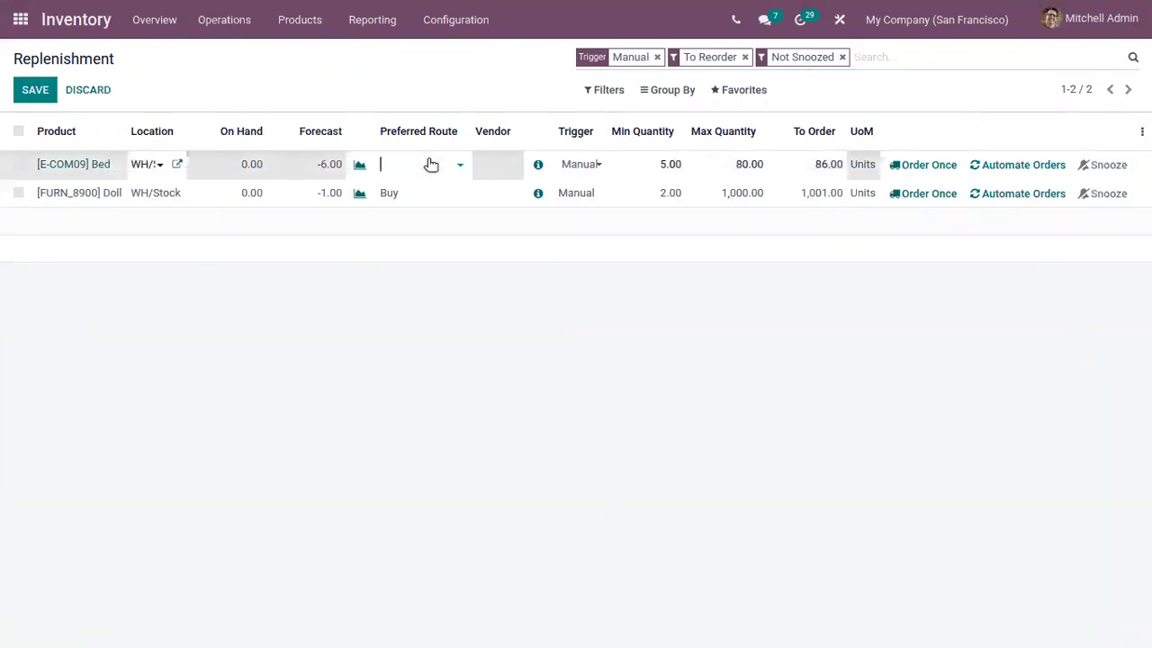
{"action": "left_click", "coordinate": [430, 211]}
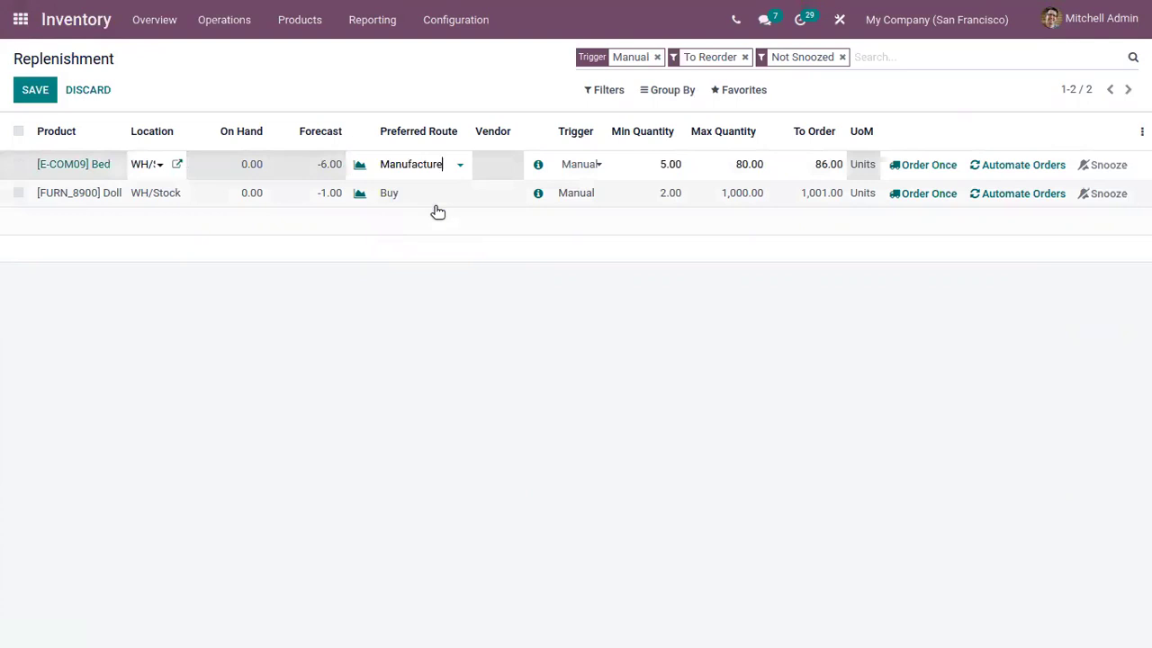
{"action": "left_click", "coordinate": [437, 213]}
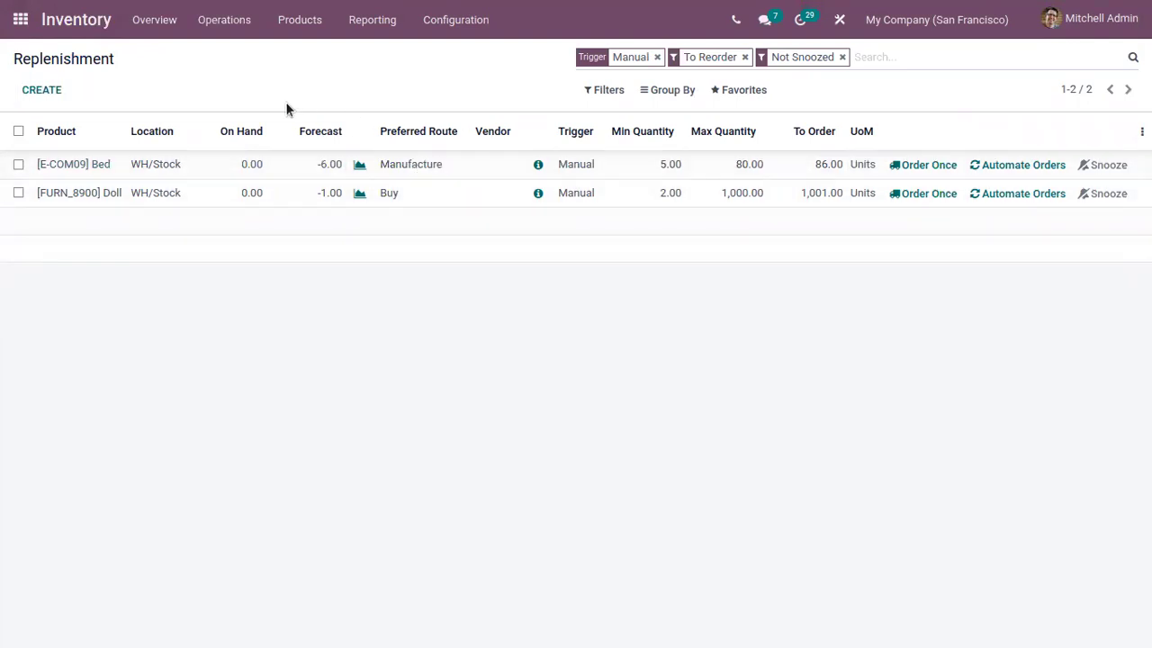
Order the Bed replenishment once, then switch to the Manufacturing app and open the Bed manufacturing order for 86 units
{"action": "left_click", "coordinate": [923, 165]}
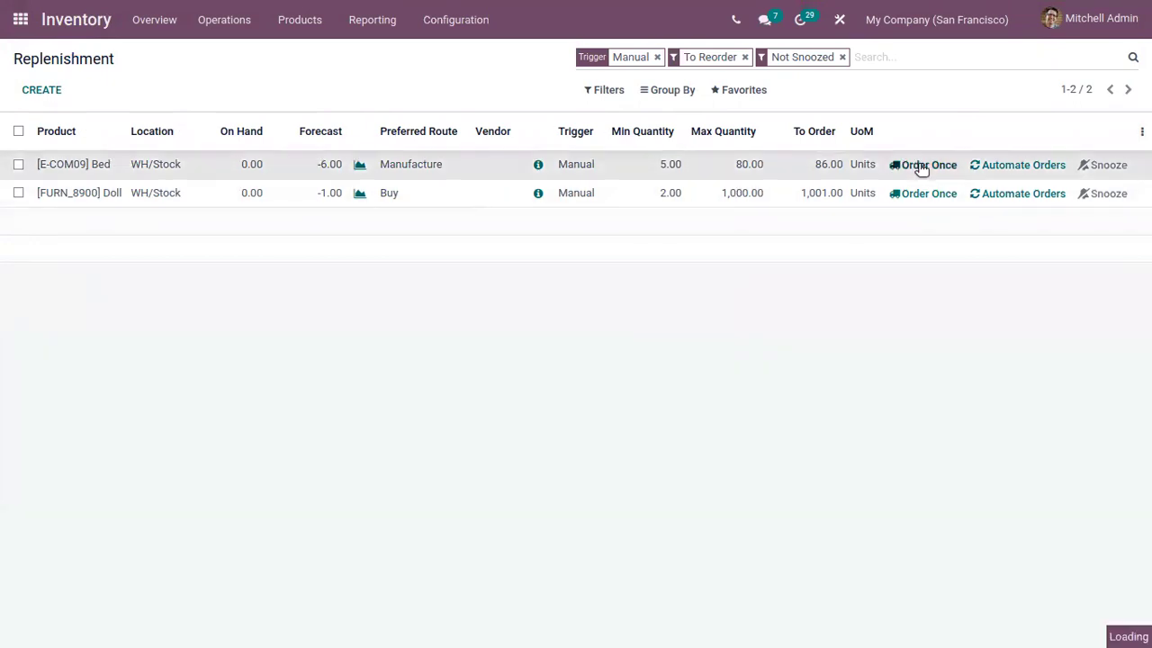
{"action": "left_click", "coordinate": [25, 16]}
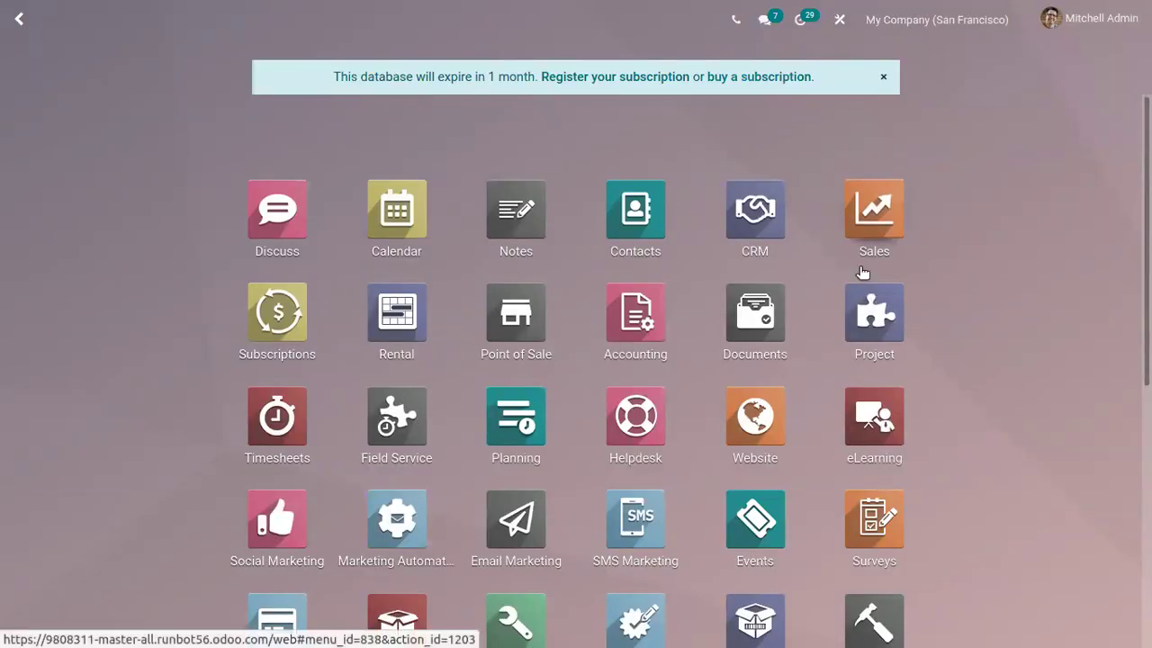
{"action": "scroll", "coordinate": [591, 487], "scroll_direction": "down", "scroll_amount": 2}
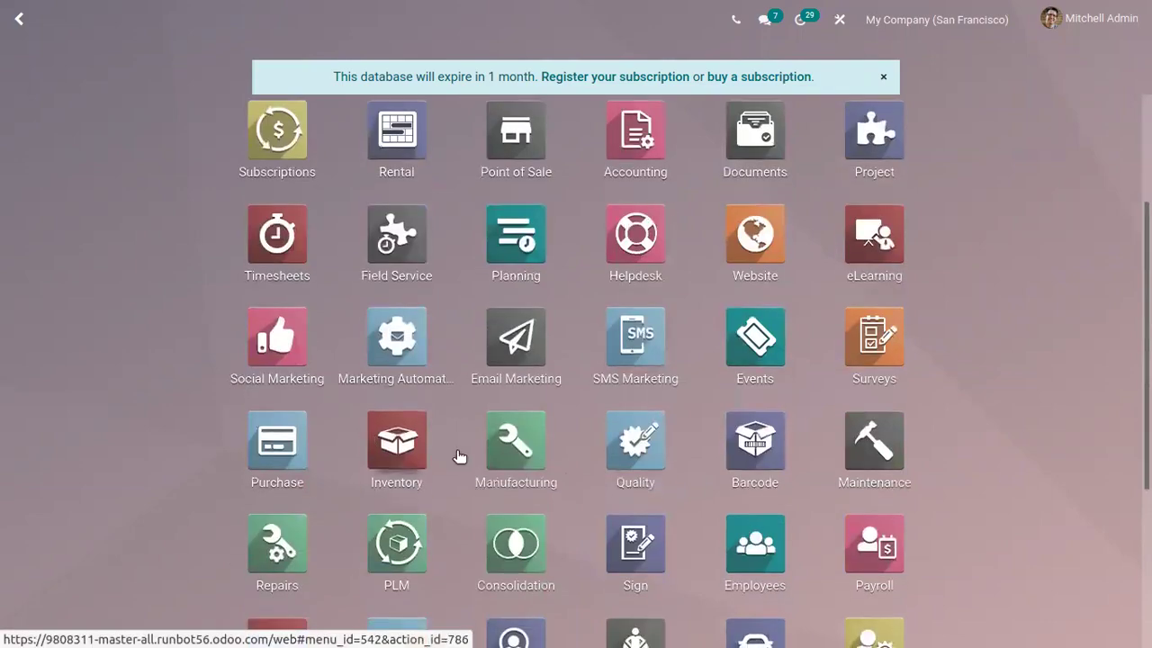
{"action": "left_click", "coordinate": [487, 437]}
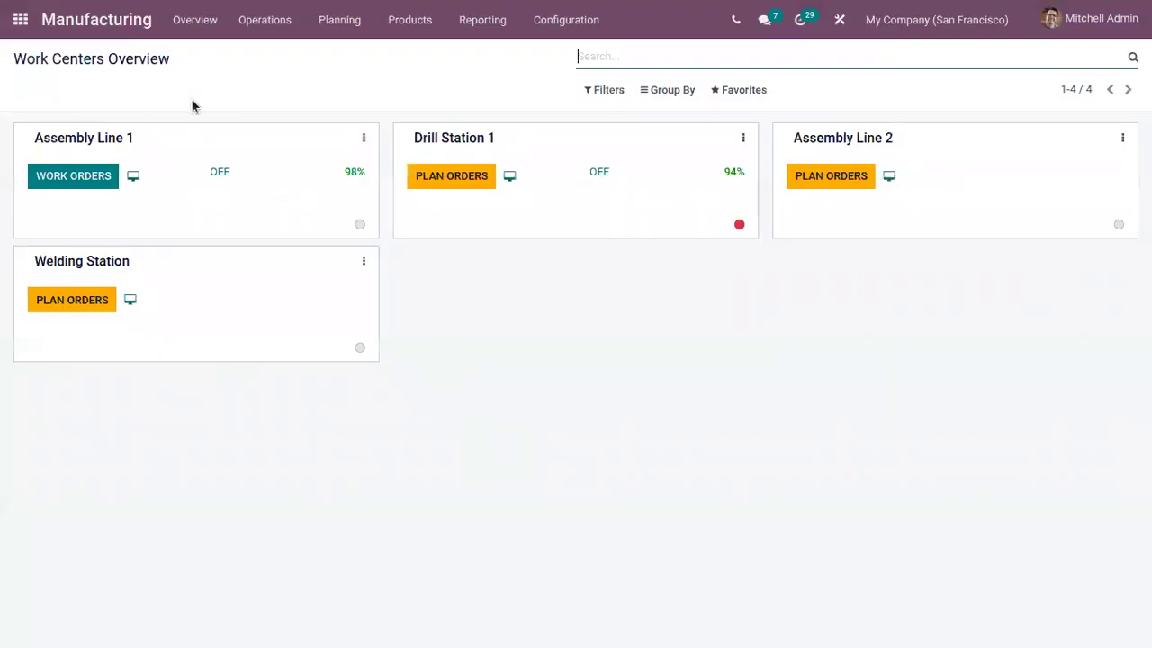
{"action": "left_click", "coordinate": [286, 27]}
{"action": "left_click", "coordinate": [273, 56]}
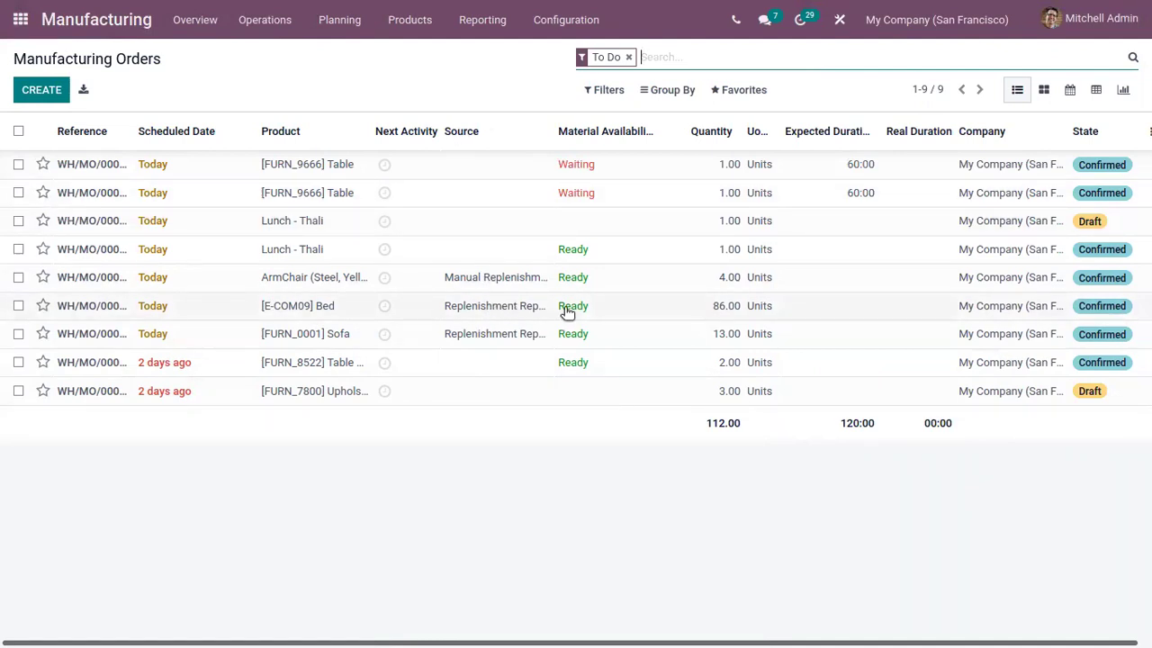
{"action": "left_click", "coordinate": [630, 307]}
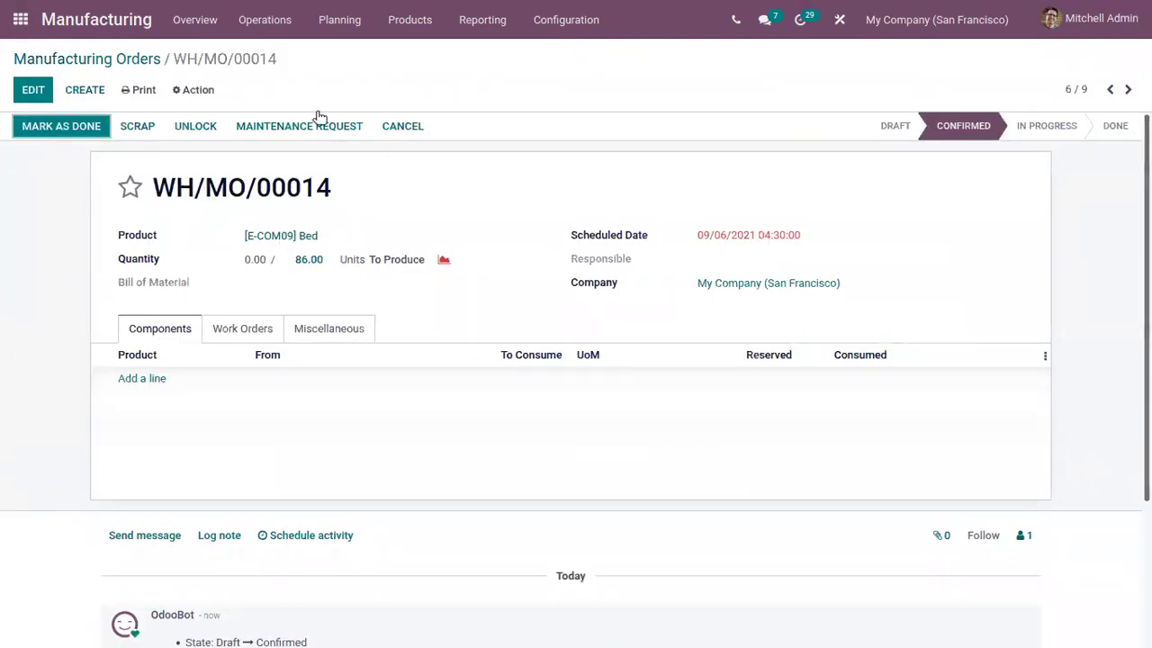
Start editing the Bed manufacturing order and add Wood Panel as its first component
{"action": "left_click", "coordinate": [33, 91]}
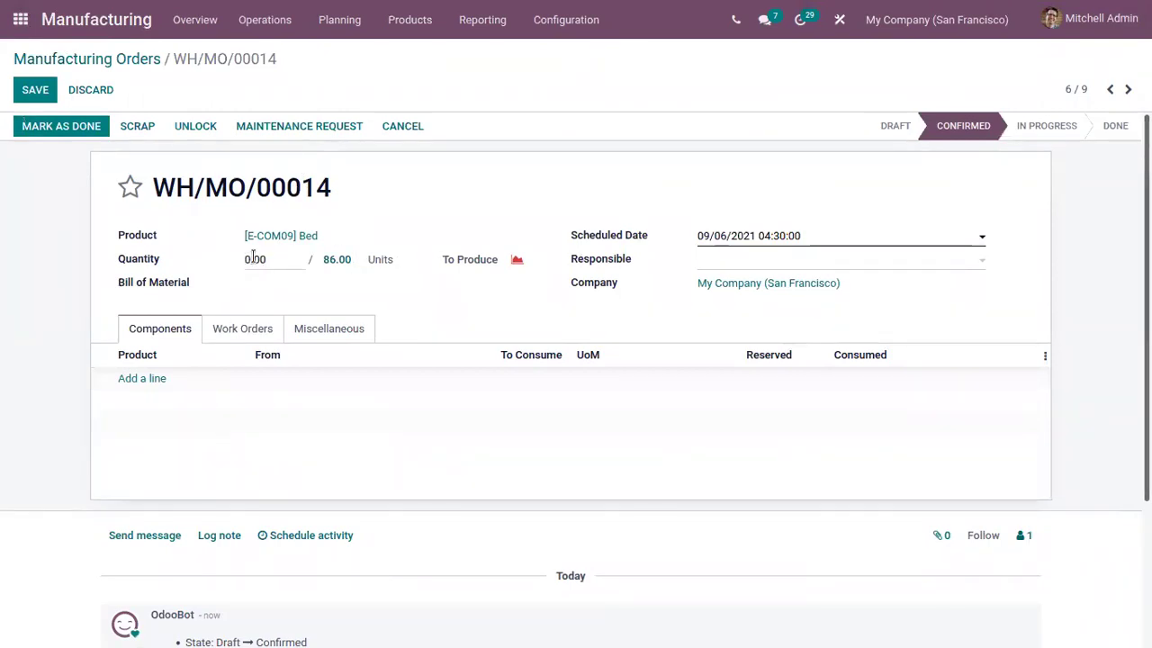
{"action": "left_click", "coordinate": [149, 379]}
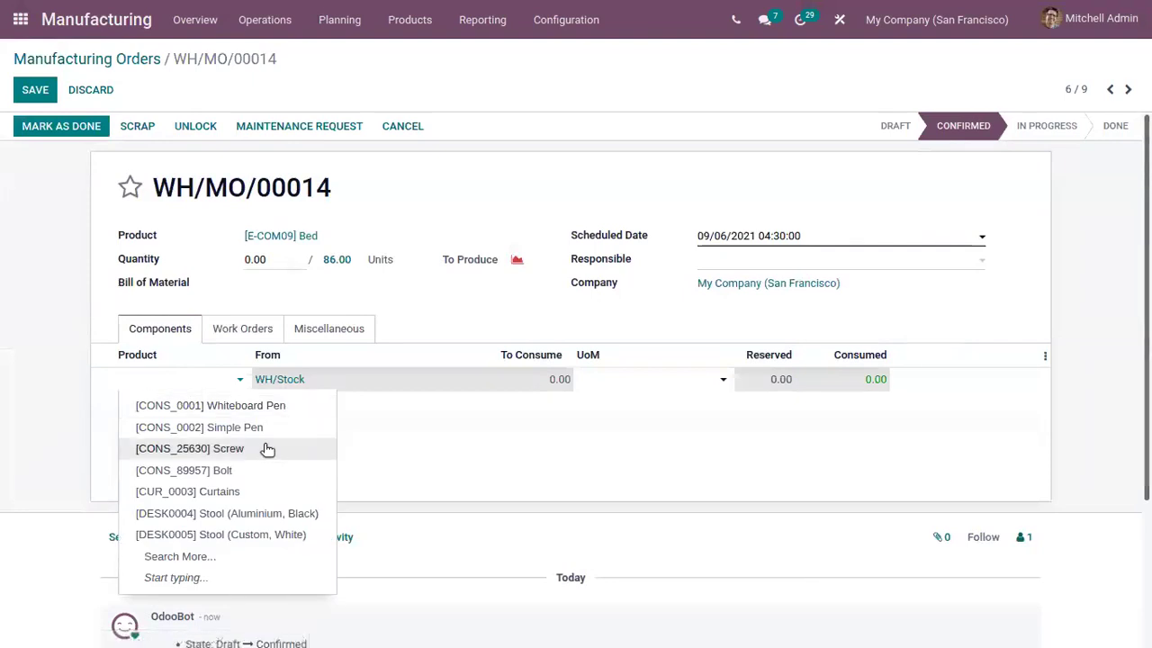
{"action": "type", "text": "woo"}
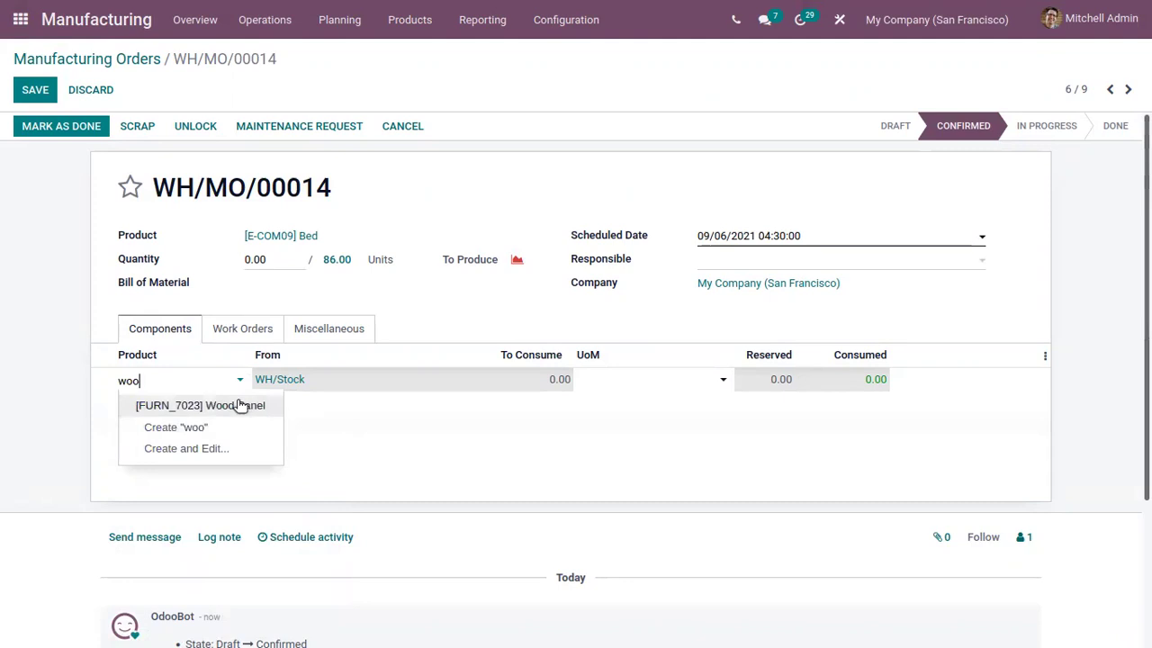
{"action": "left_click", "coordinate": [240, 405]}
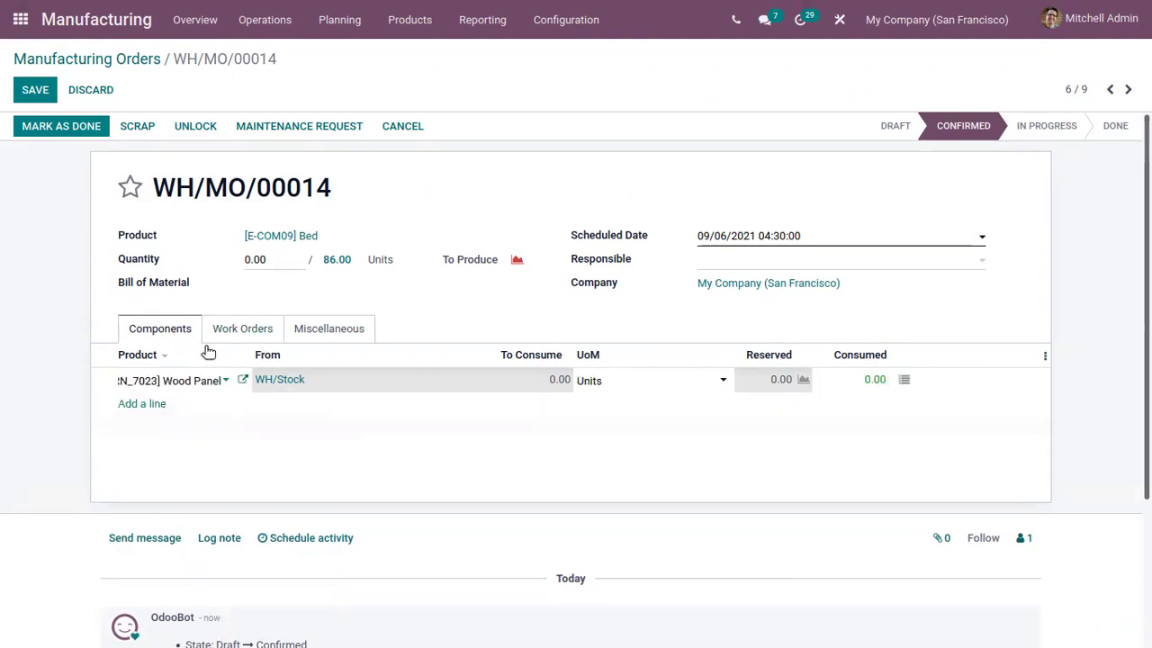
Add Screw as a second component line of the Bed manufacturing order
{"action": "left_click", "coordinate": [144, 405]}
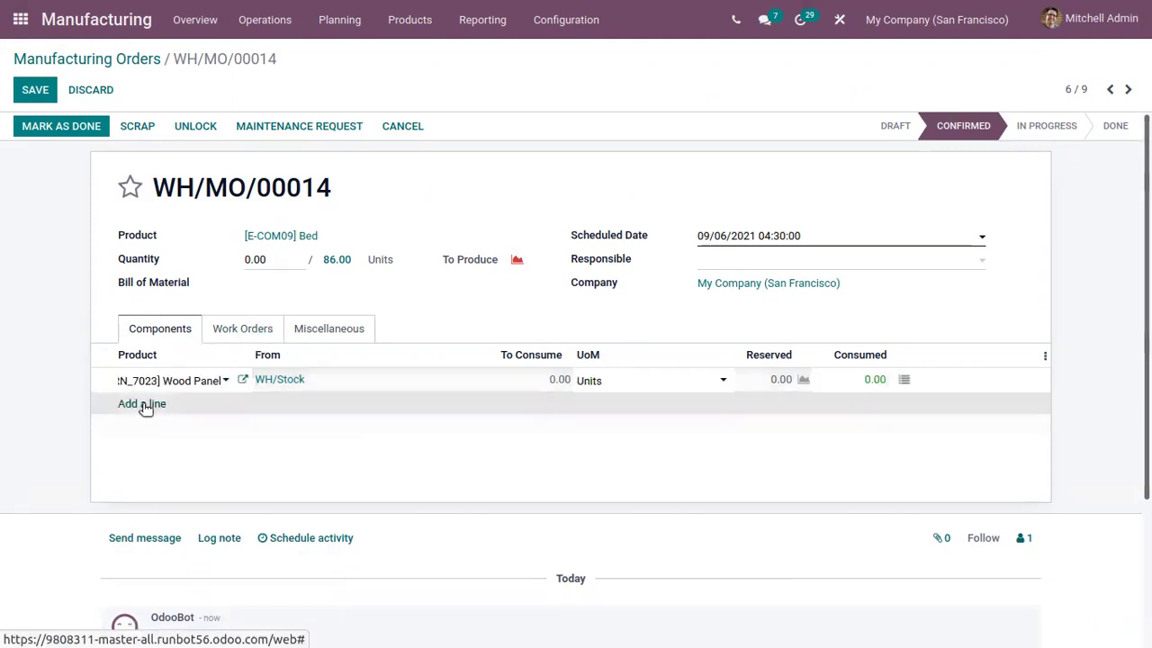
{"action": "left_click", "coordinate": [144, 405]}
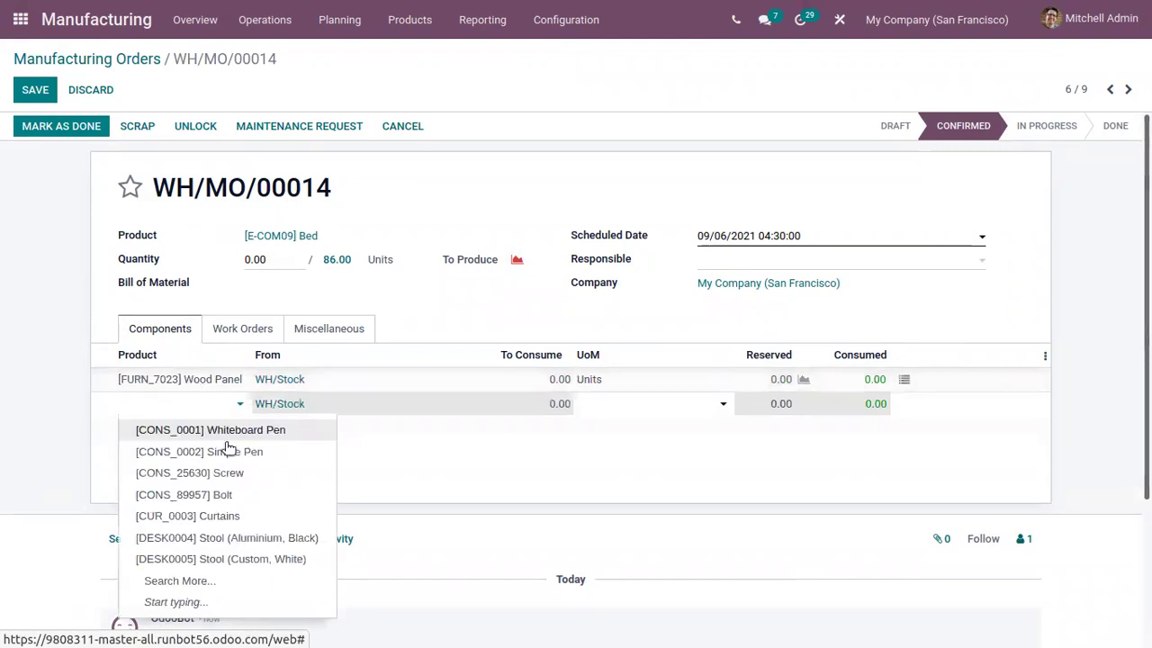
{"action": "type", "text": "s"}
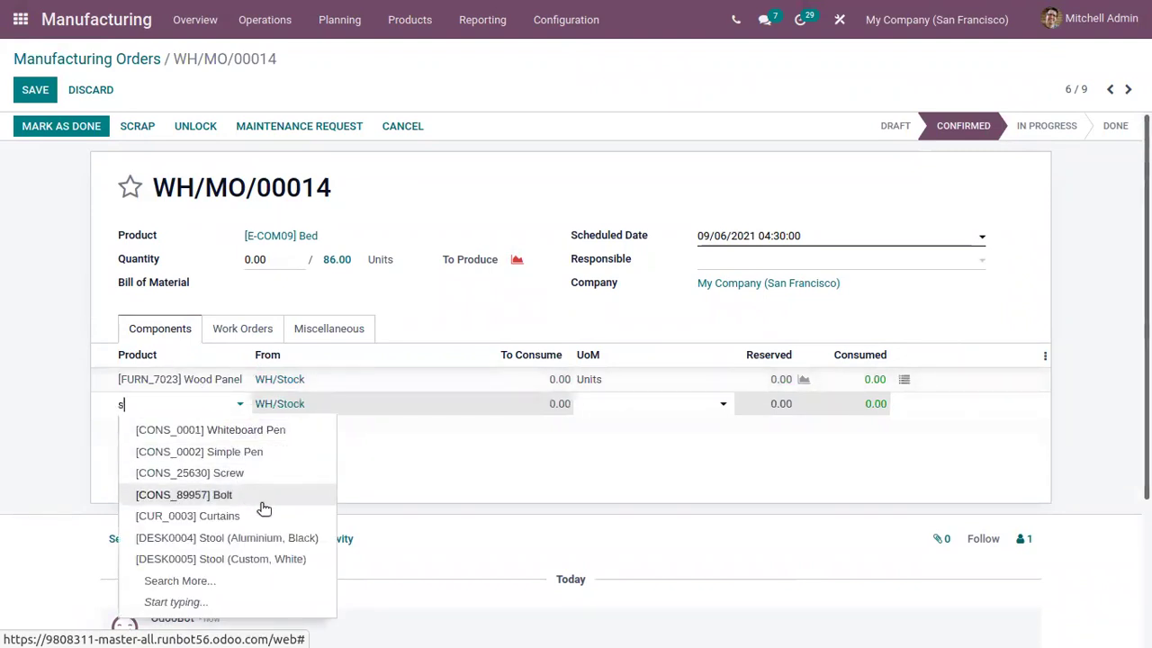
{"action": "type", "text": "cr"}
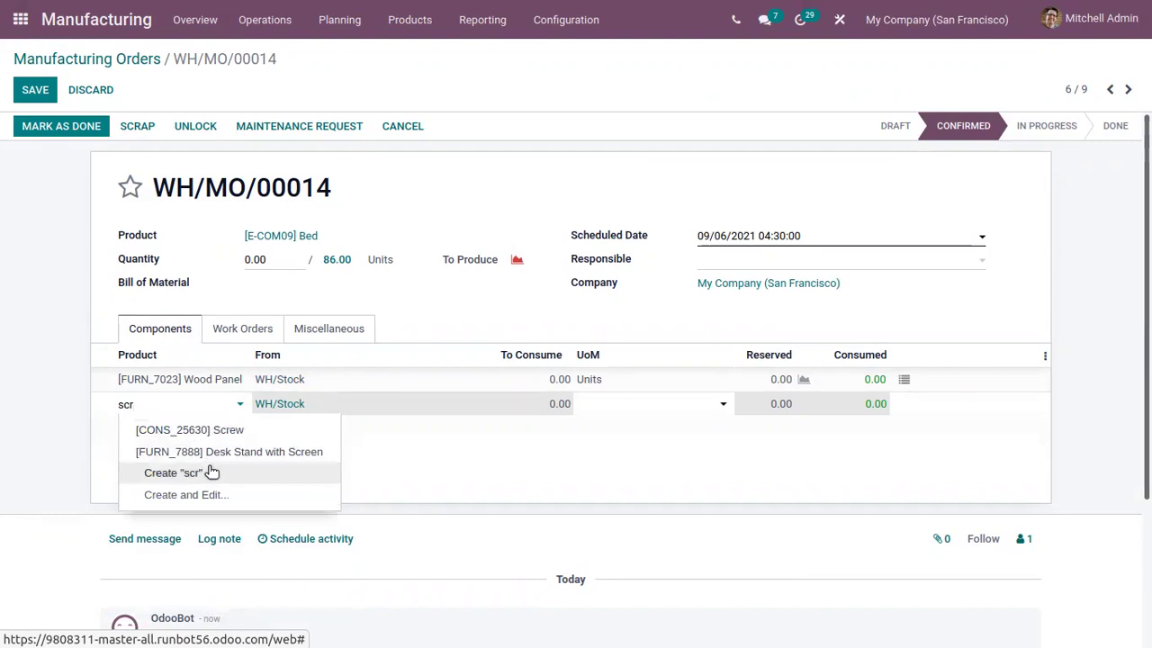
{"action": "left_click", "coordinate": [268, 431]}
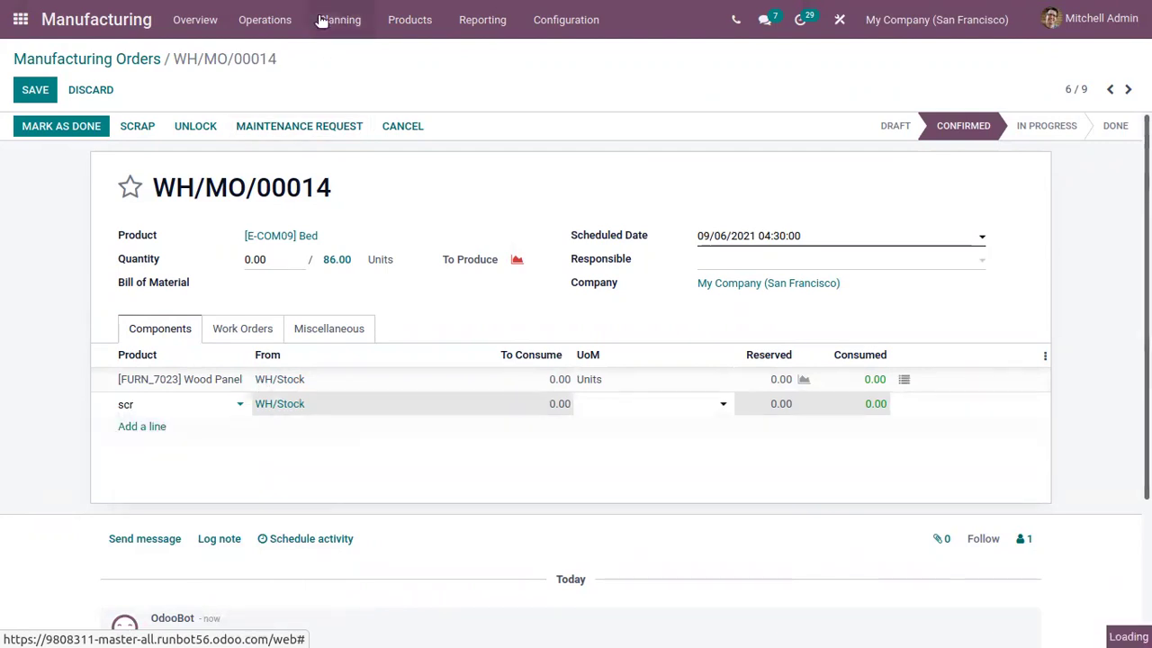
{"action": "left_click", "coordinate": [268, 21]}
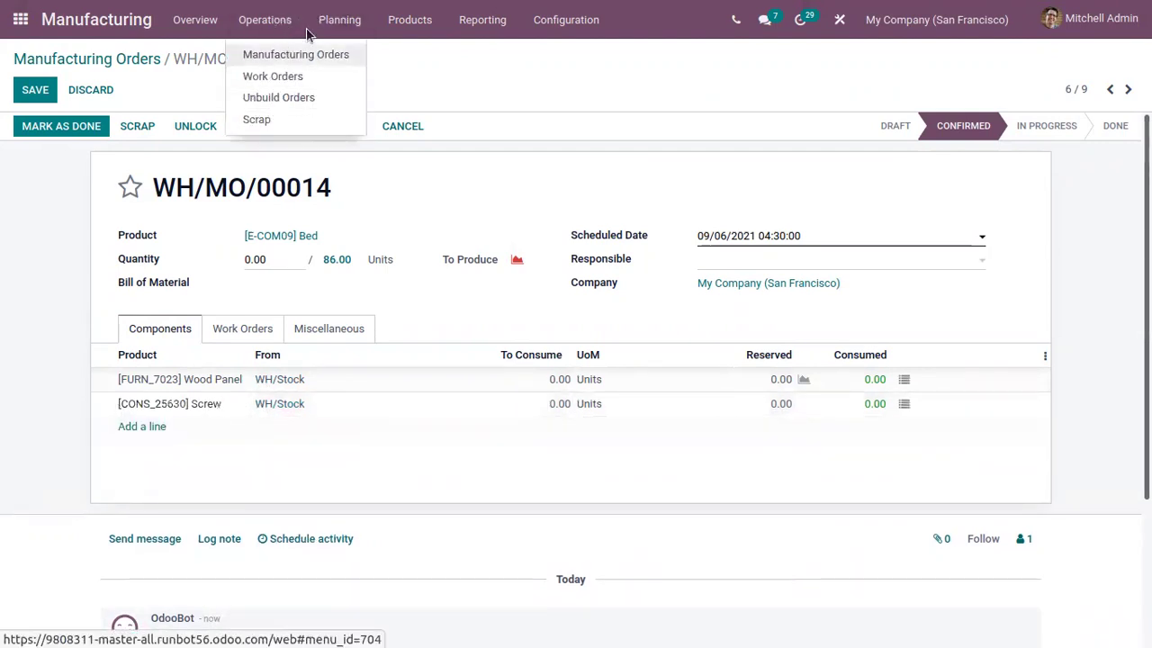
{"action": "mouse_move", "coordinate": [397, 15]}
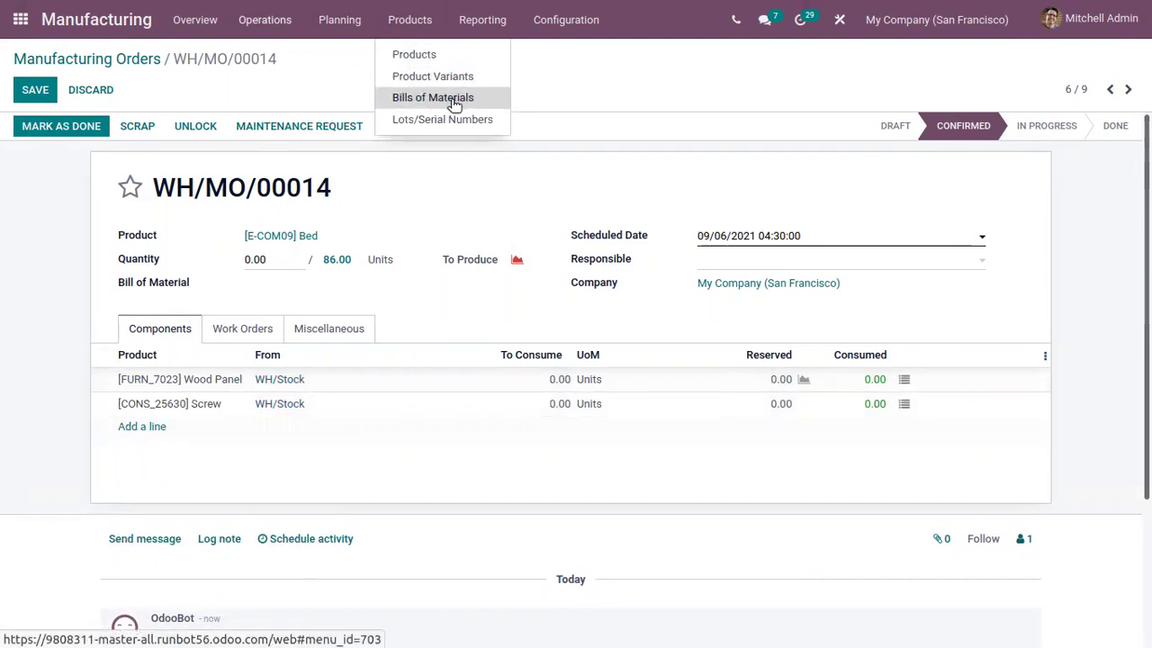
{"action": "left_click", "coordinate": [436, 187]}
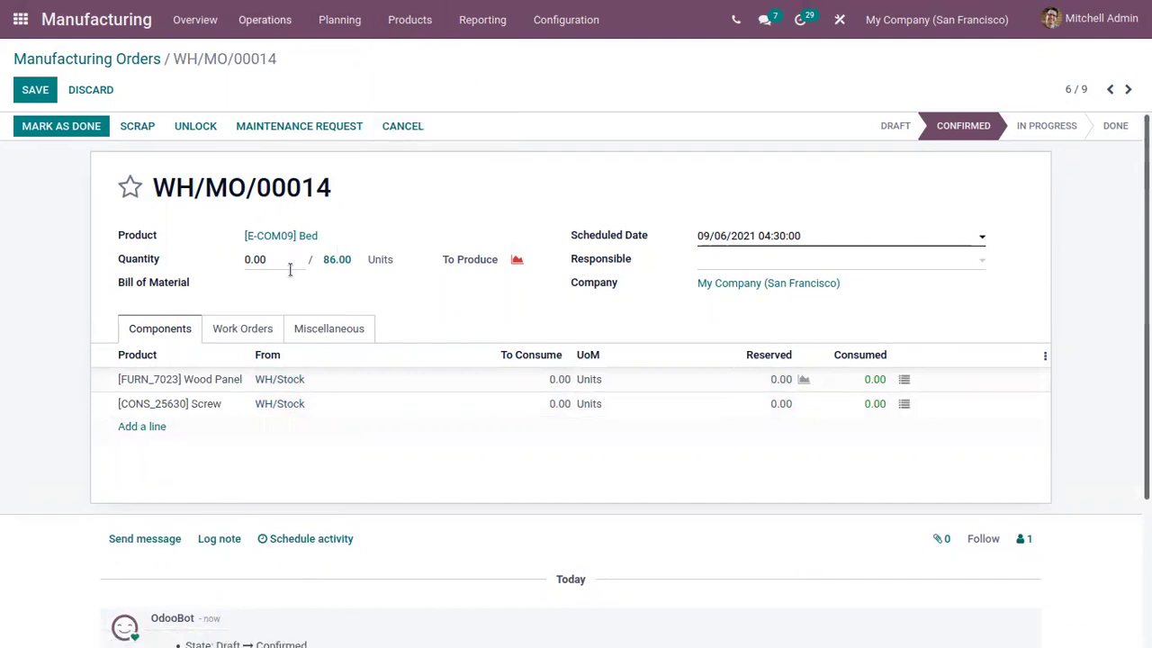
View the work orders of the Bed manufacturing order, return to its components and save the order
{"action": "left_click", "coordinate": [243, 333]}
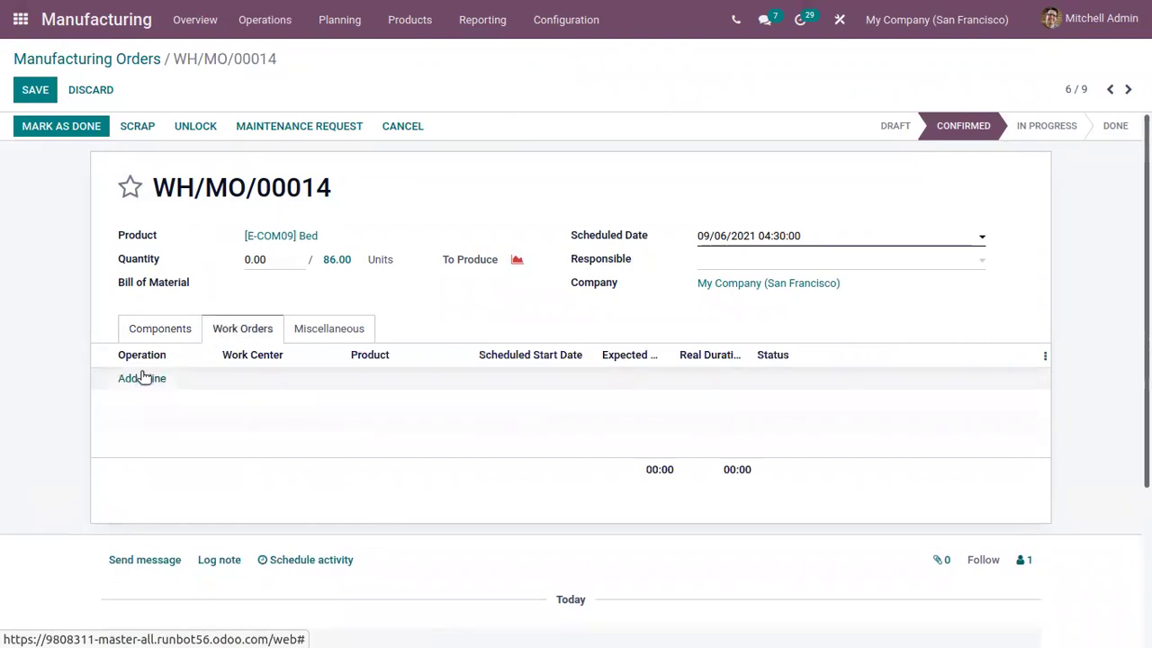
{"action": "left_click", "coordinate": [176, 324]}
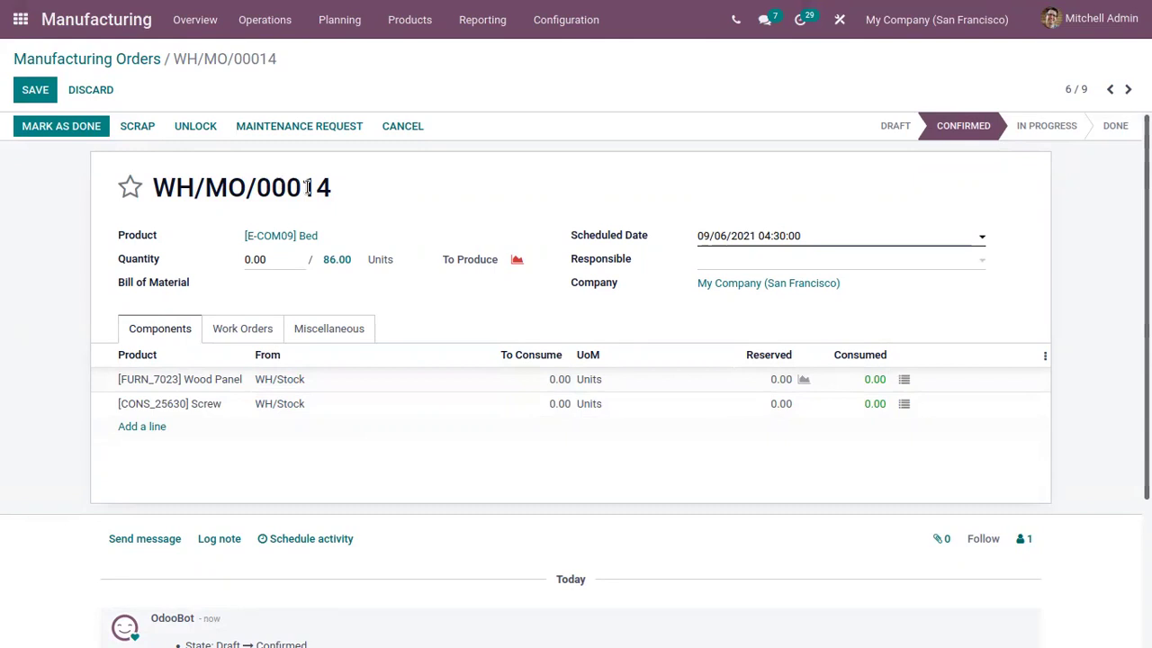
{"action": "left_click", "coordinate": [35, 90]}
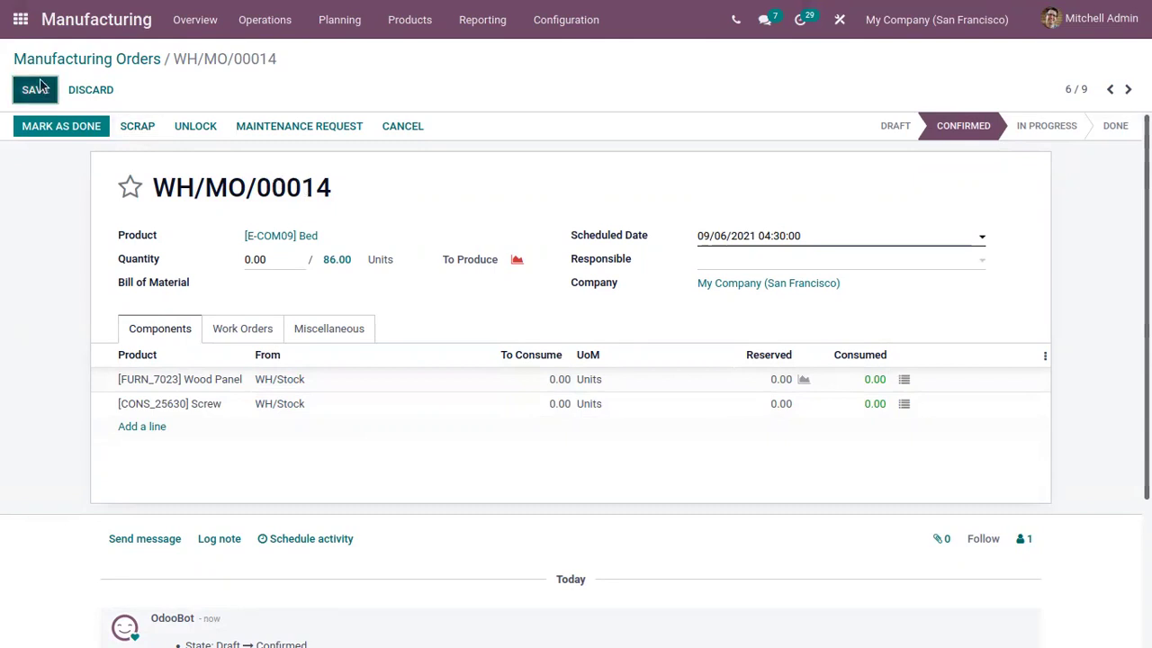
Switch to the Inventory app and open the Replenishment list of products to reorder
{"action": "left_click", "coordinate": [27, 19]}
{"action": "scroll", "coordinate": [303, 471], "scroll_direction": "down", "scroll_amount": 2}
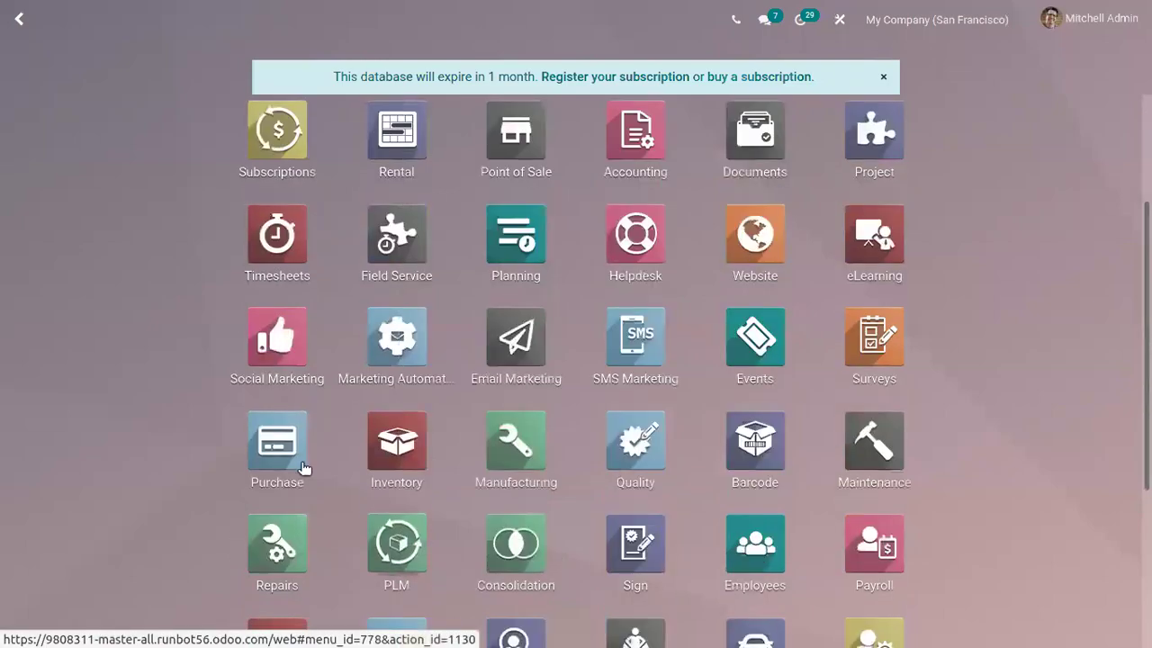
{"action": "left_click", "coordinate": [432, 436]}
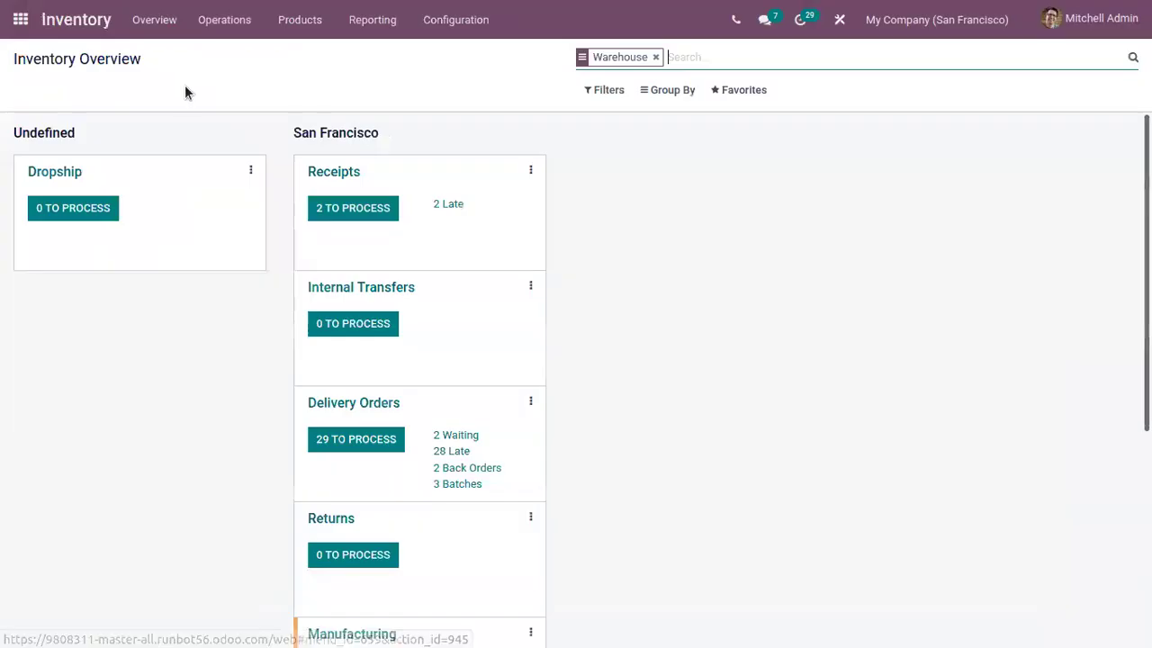
{"action": "left_click", "coordinate": [224, 20]}
{"action": "left_click", "coordinate": [281, 118]}
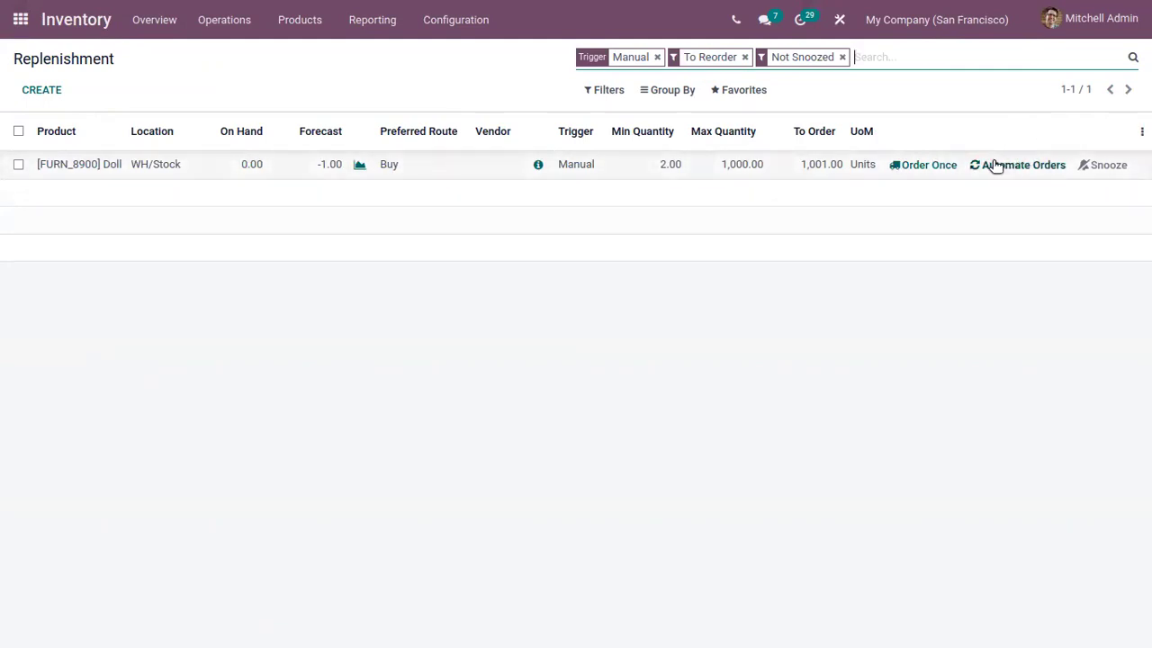
Try to snooze the Doll replenishment line with the Custom option and the date 09/07/2021
{"action": "left_click", "coordinate": [1109, 166]}
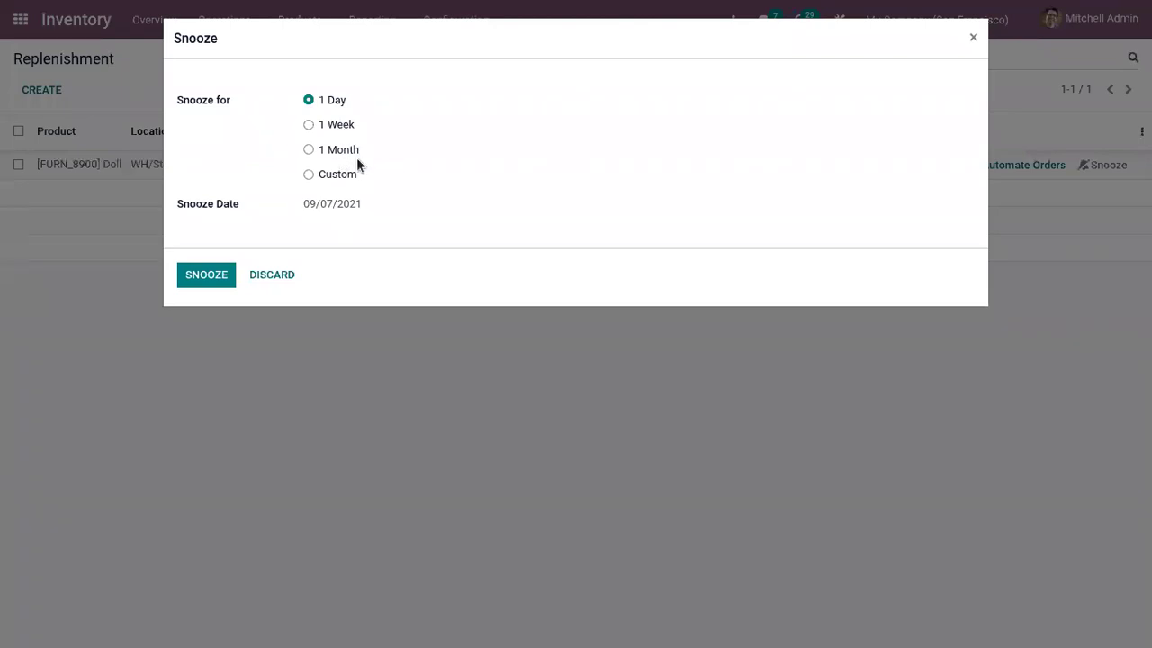
{"action": "left_click", "coordinate": [341, 174]}
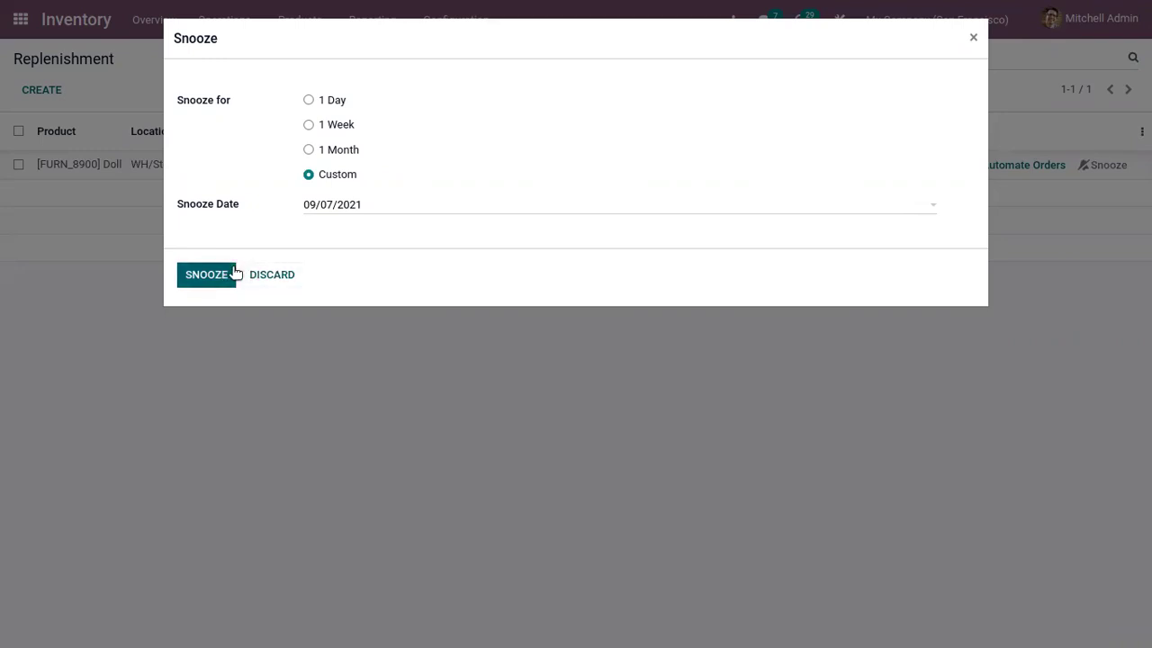
{"action": "left_click", "coordinate": [232, 275]}
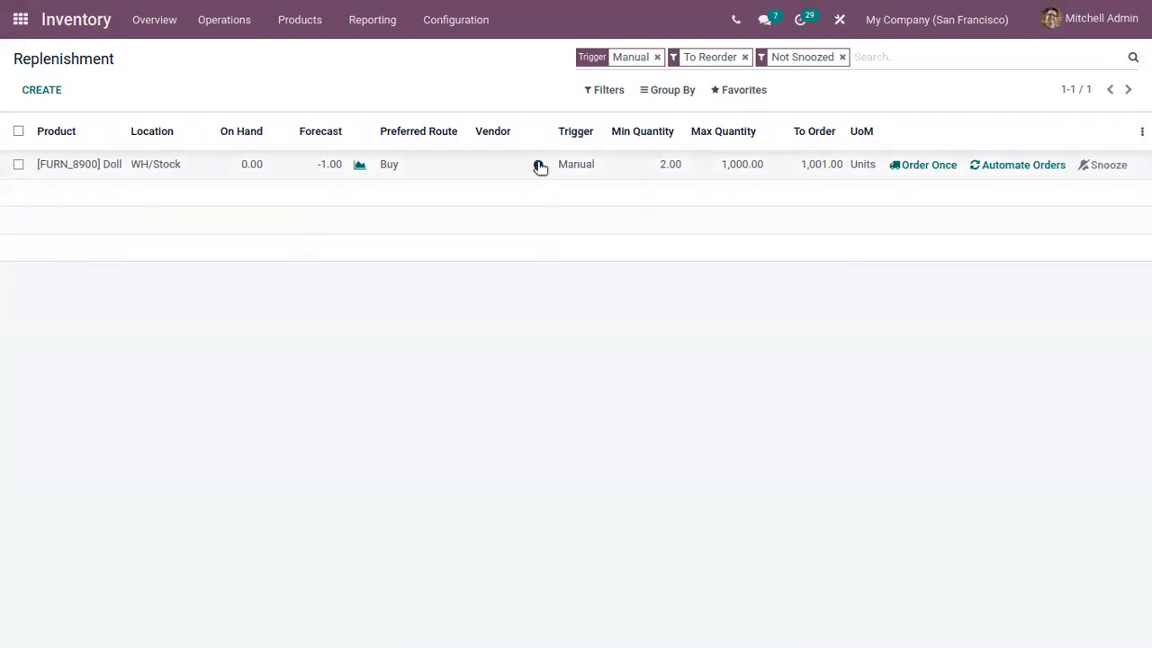
Examine the lead times and vendor details in the Doll line's replenishment information, then close it
{"action": "left_click", "coordinate": [538, 165]}
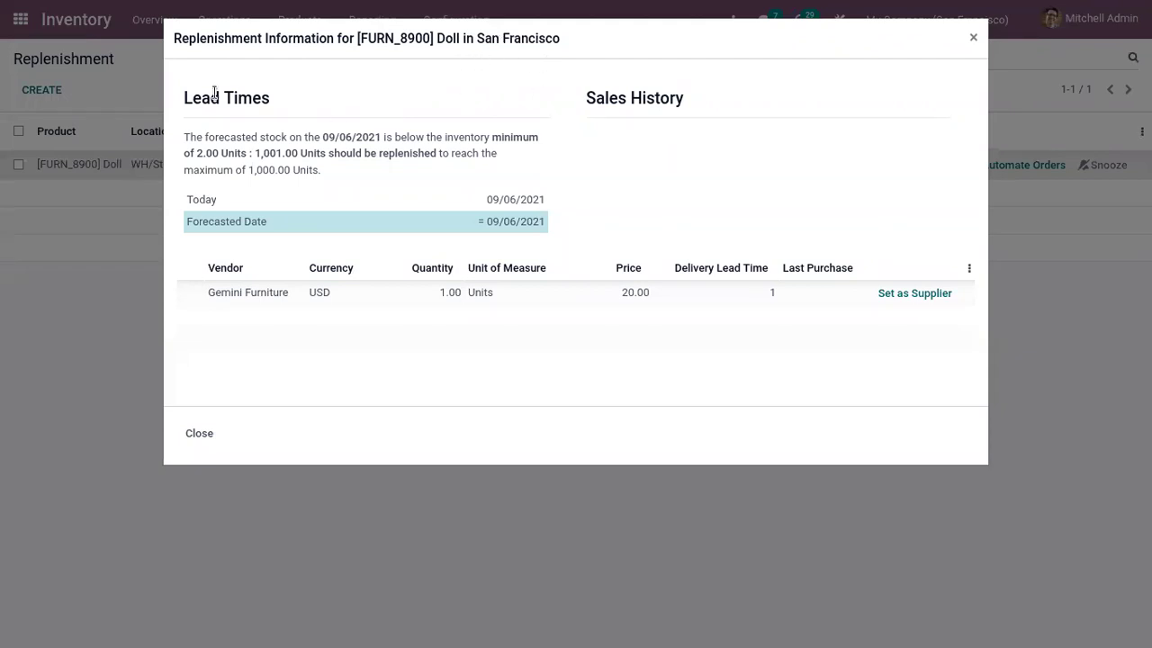
{"action": "left_click_drag", "start_coordinate": [182, 94], "coordinate": [424, 185]}
{"action": "left_click", "coordinate": [393, 175]}
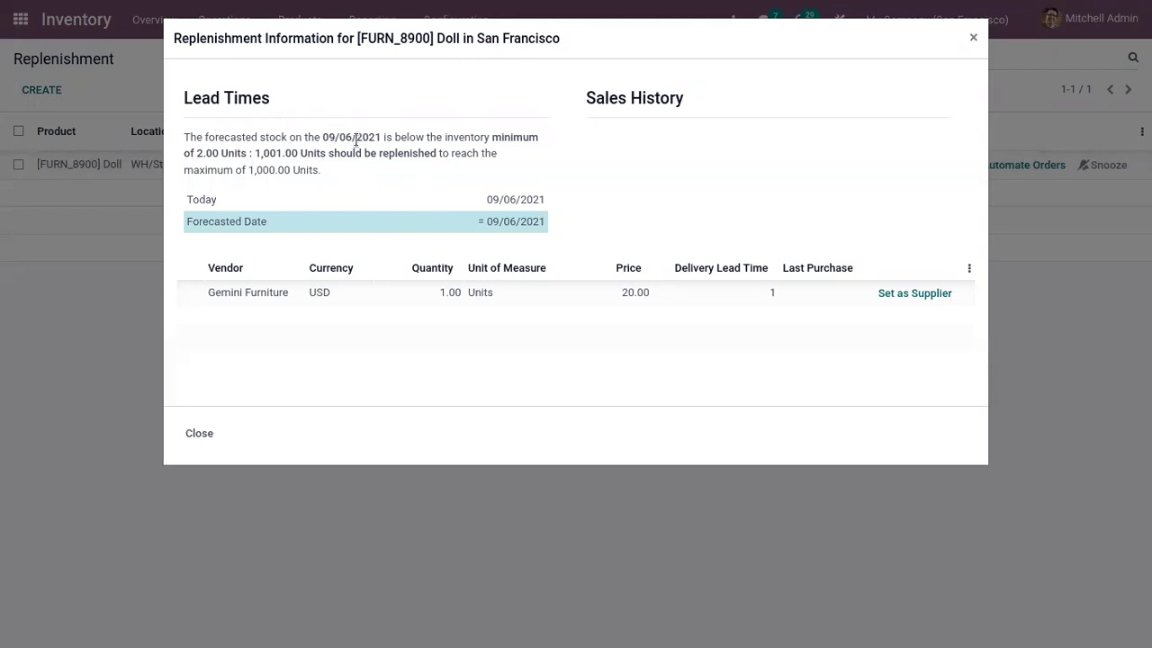
{"action": "left_click", "coordinate": [972, 39]}
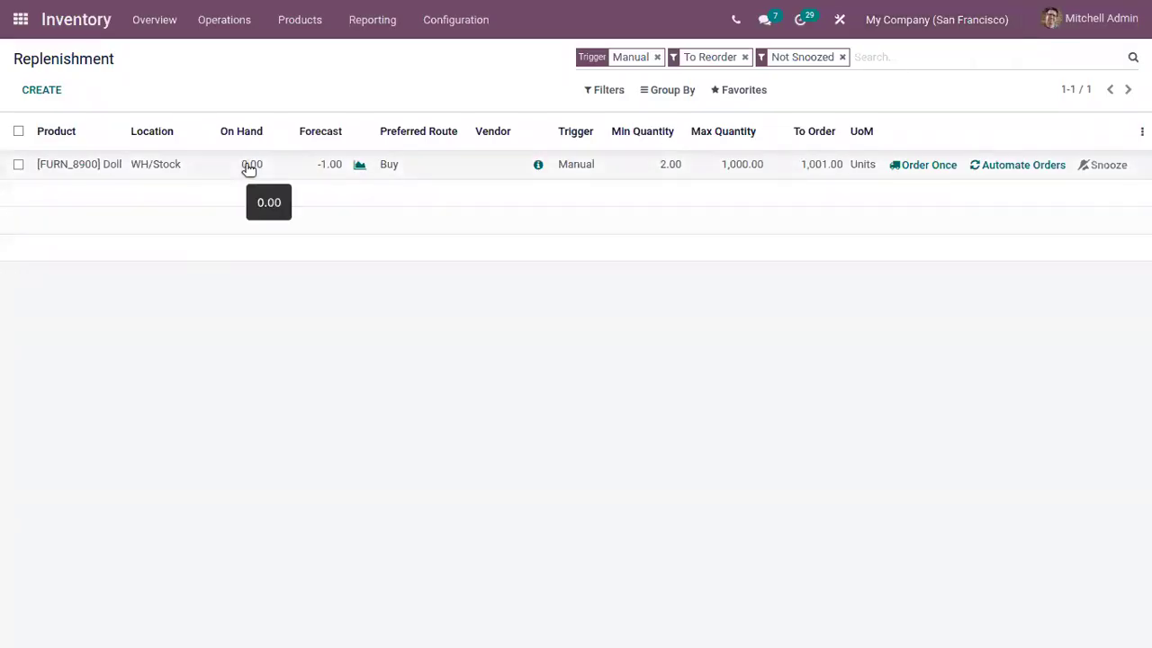
Set Gemini Furniture as the supplier for the Doll replenishment line and check the line's vendor
{"action": "left_click", "coordinate": [538, 166]}
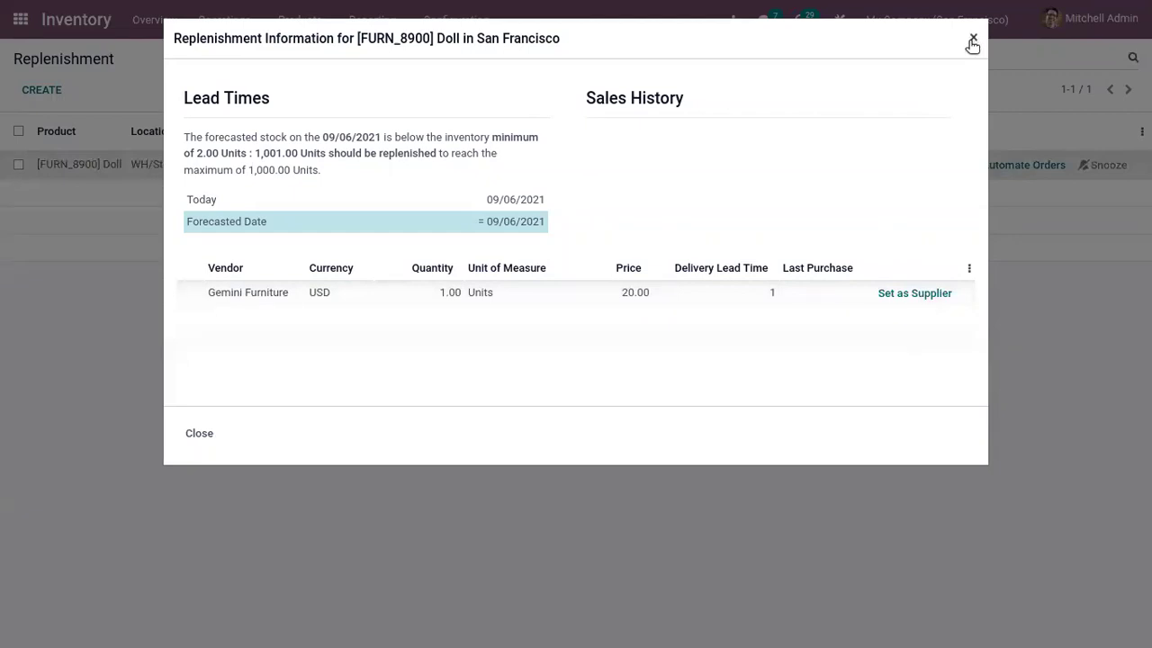
{"action": "left_click", "coordinate": [916, 294]}
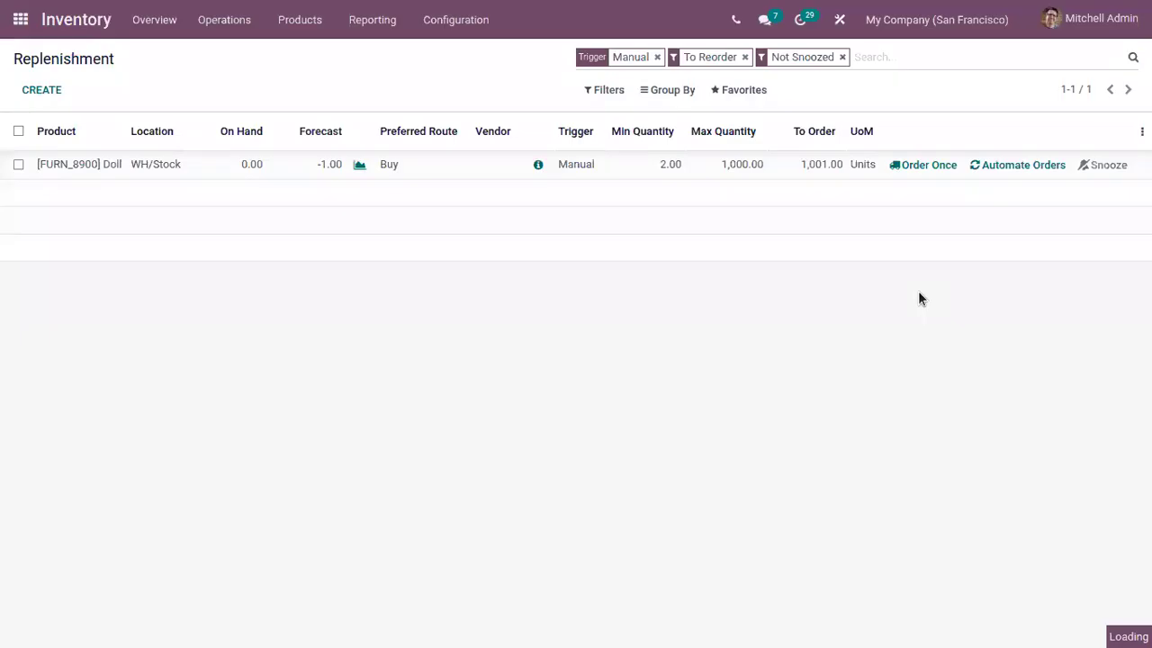
{"action": "left_click", "coordinate": [494, 165]}
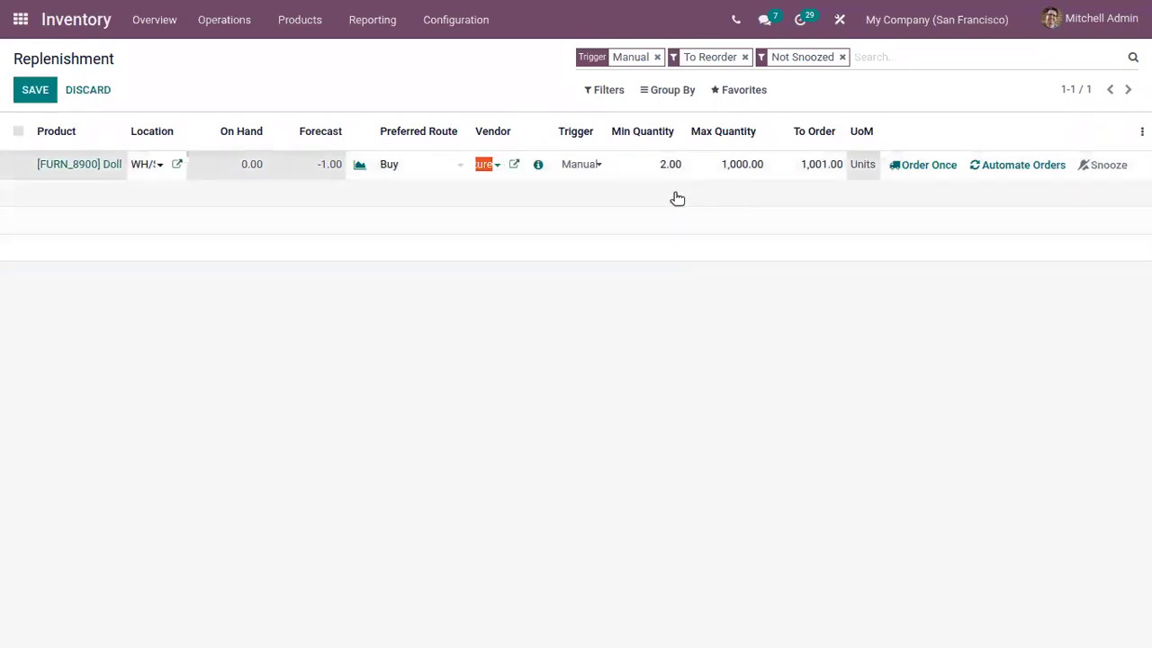
{"action": "left_click", "coordinate": [530, 300]}
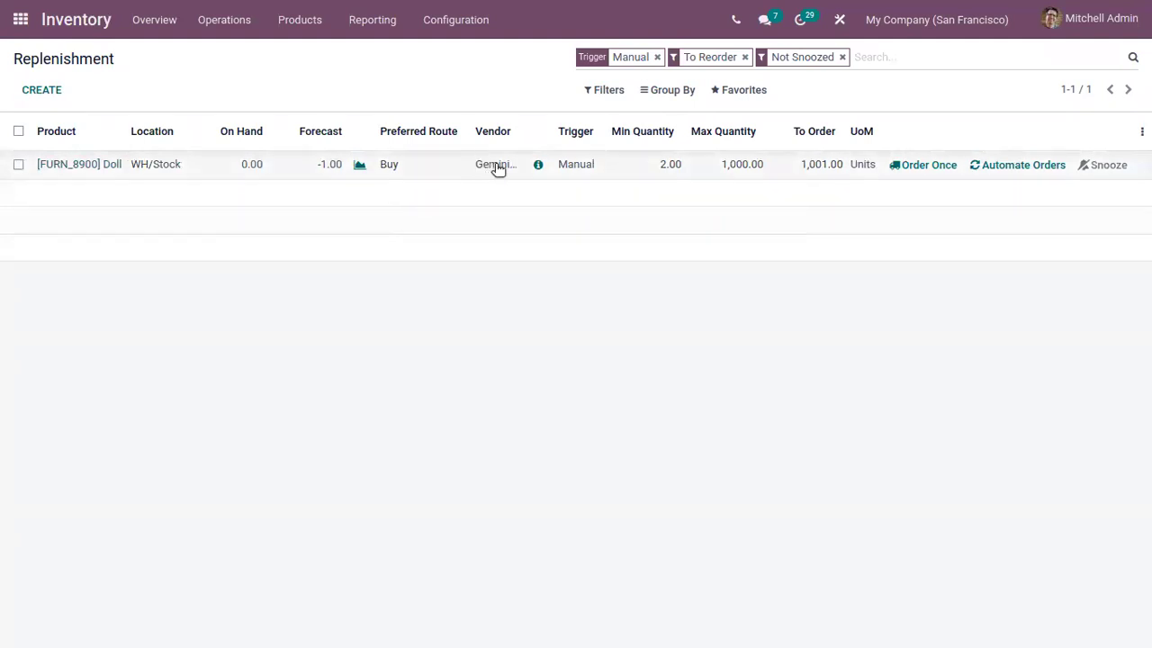